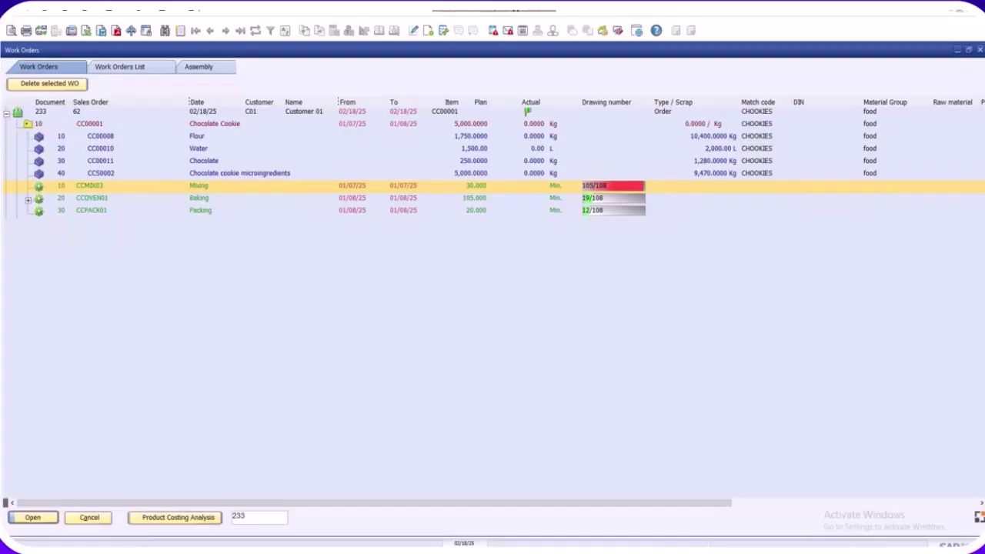
# Log out of Beas Terminal via the v2.1 menu, returning to the Shopfloor login page
pyautogui.moveTo(112, 548)
pyautogui.click(112, 512)
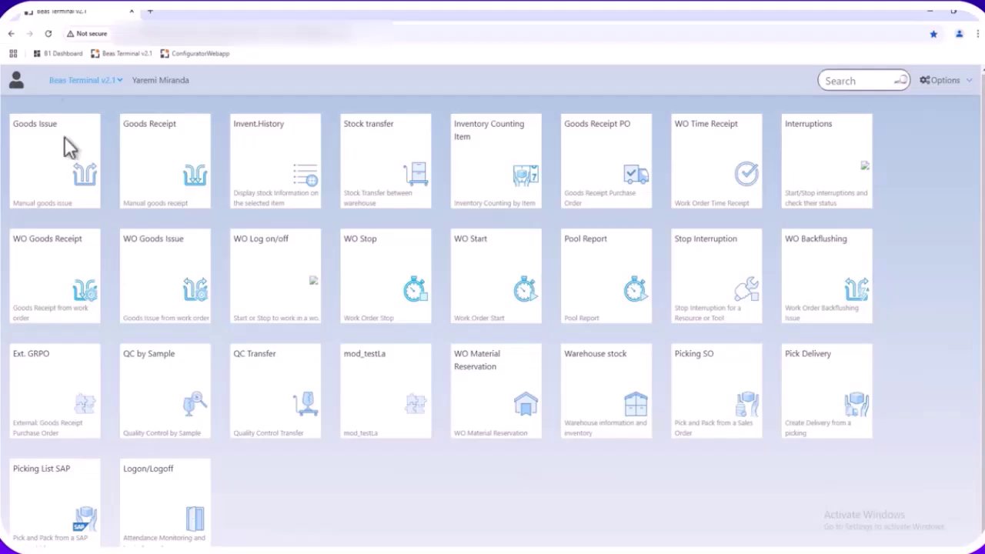
pyautogui.click(119, 81)
pyautogui.click(117, 81)
pyautogui.click(118, 81)
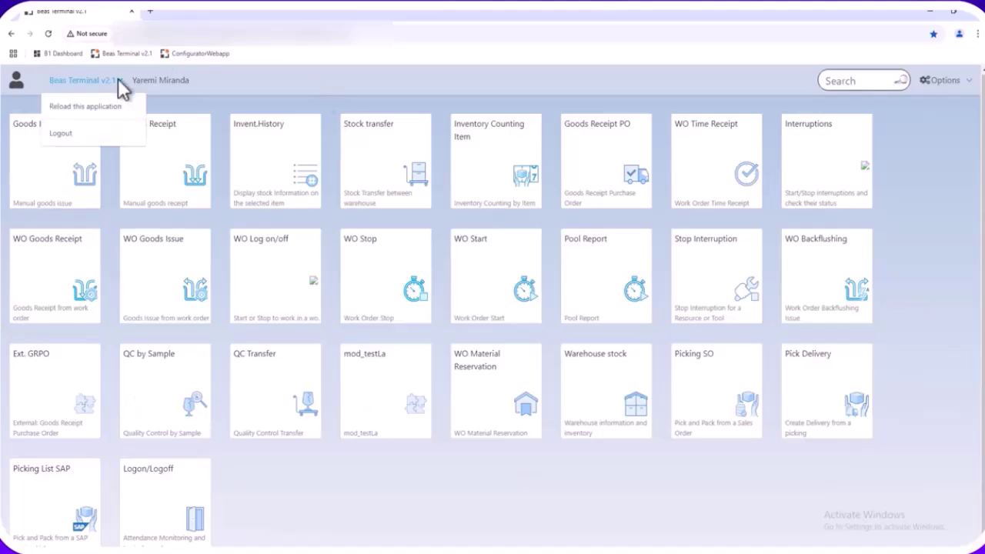
pyautogui.click(62, 134)
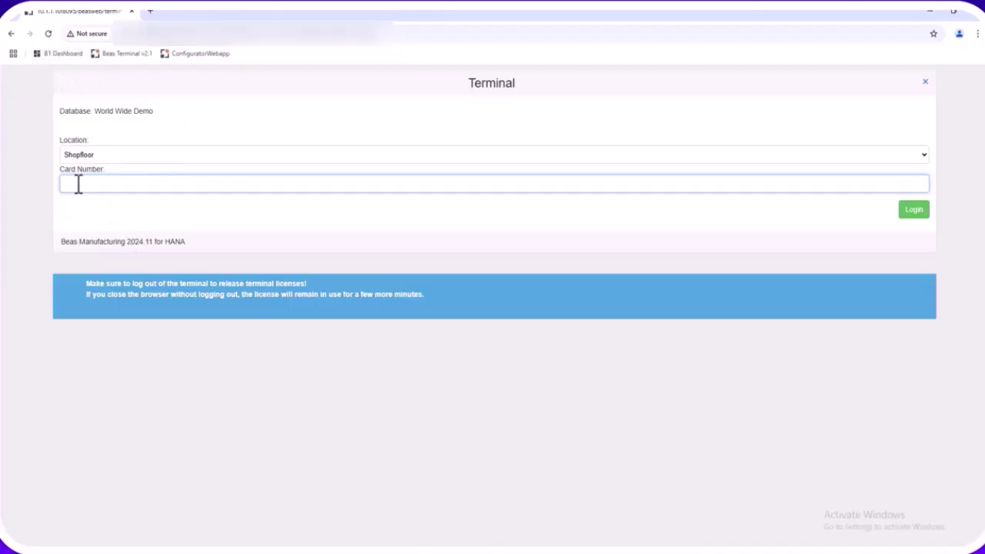
# Log back into the terminal with the worker's card number
pyautogui.press('Return')
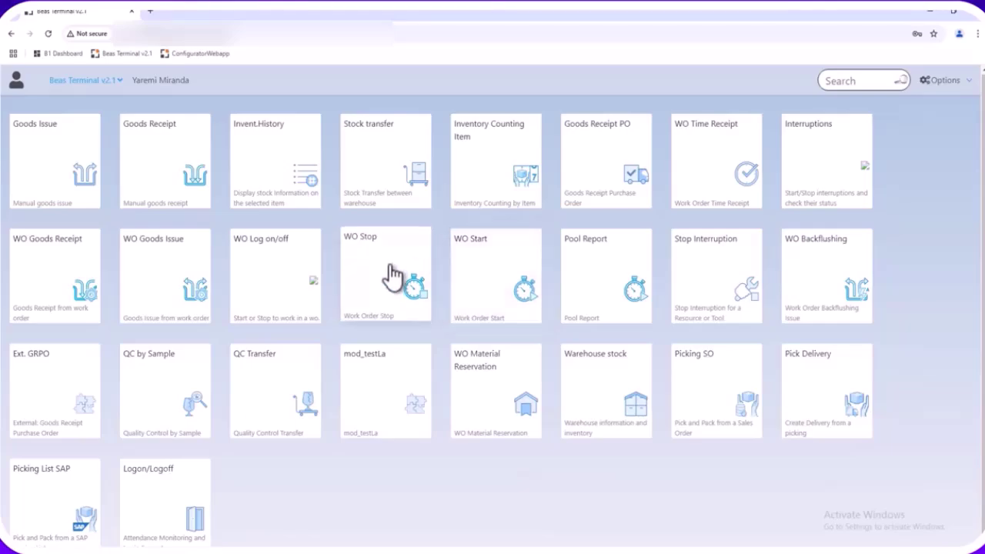
# In WO Start, enter the routing card's Mixing barcode 3000565 to load operation 233/10/10
pyautogui.click(499, 282)
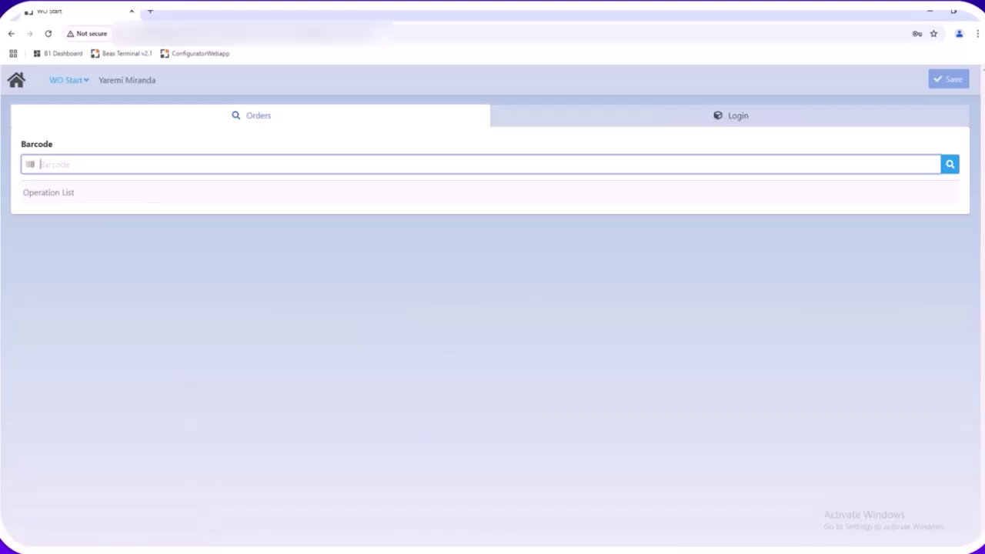
pyautogui.moveTo(206, 549)
pyautogui.click(214, 515)
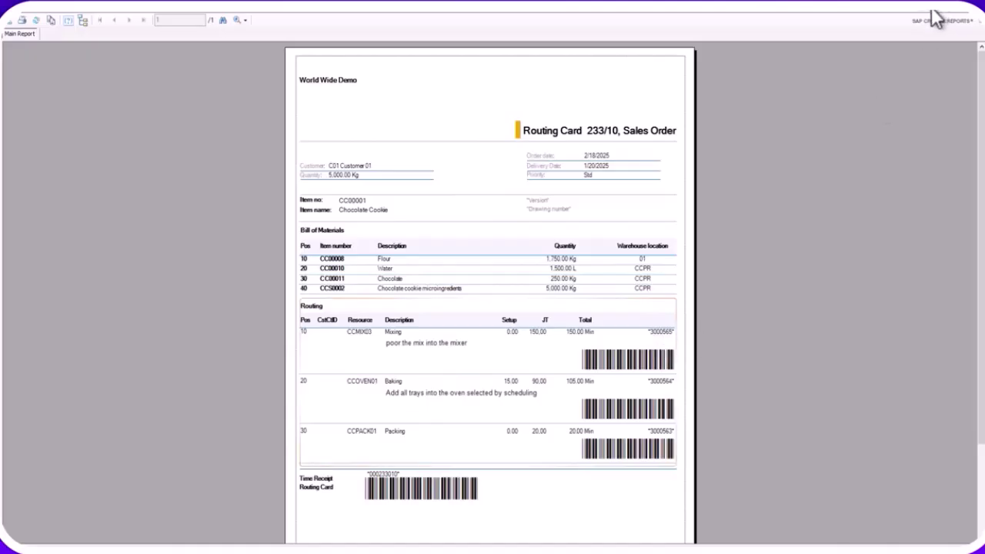
pyautogui.write('00565')
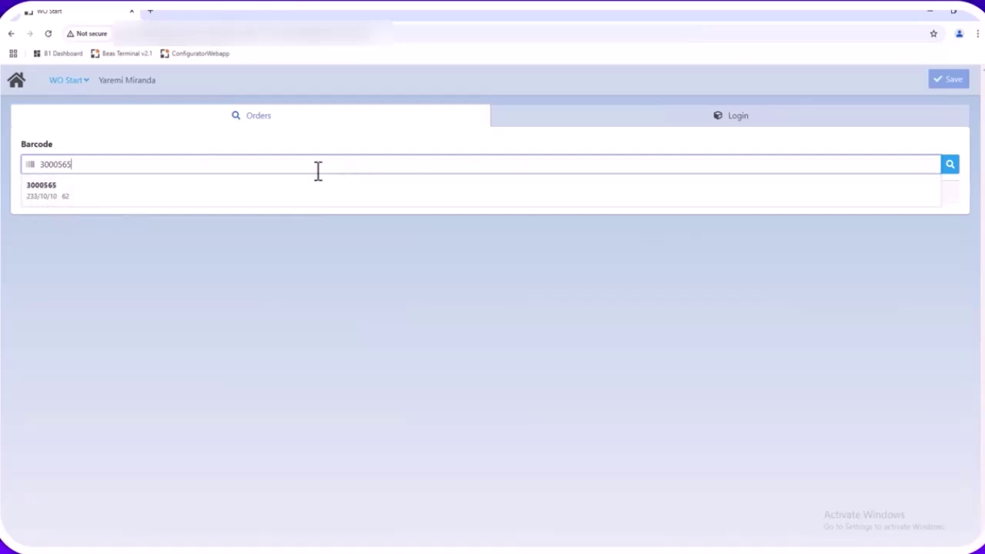
pyautogui.click(284, 190)
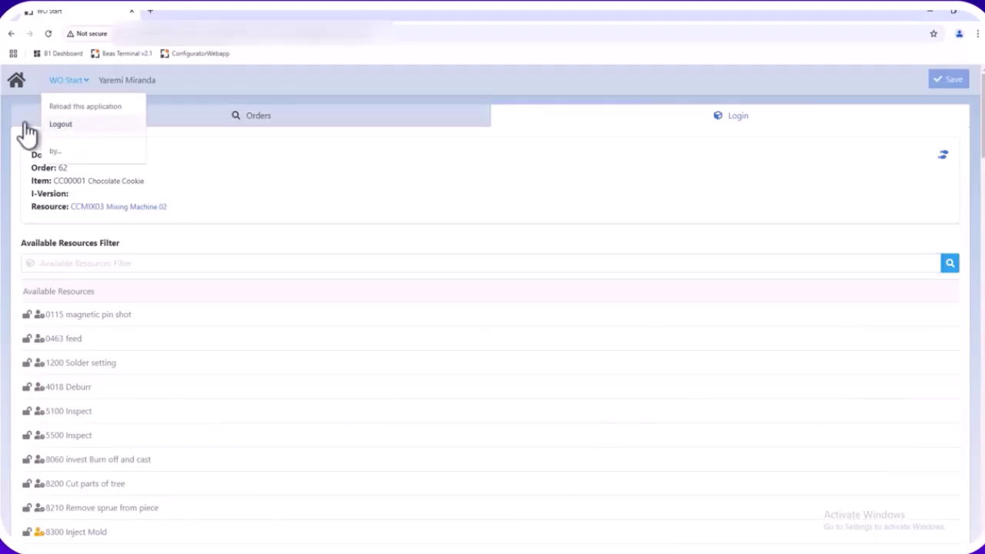
pyautogui.click(25, 121)
pyautogui.click(949, 166)
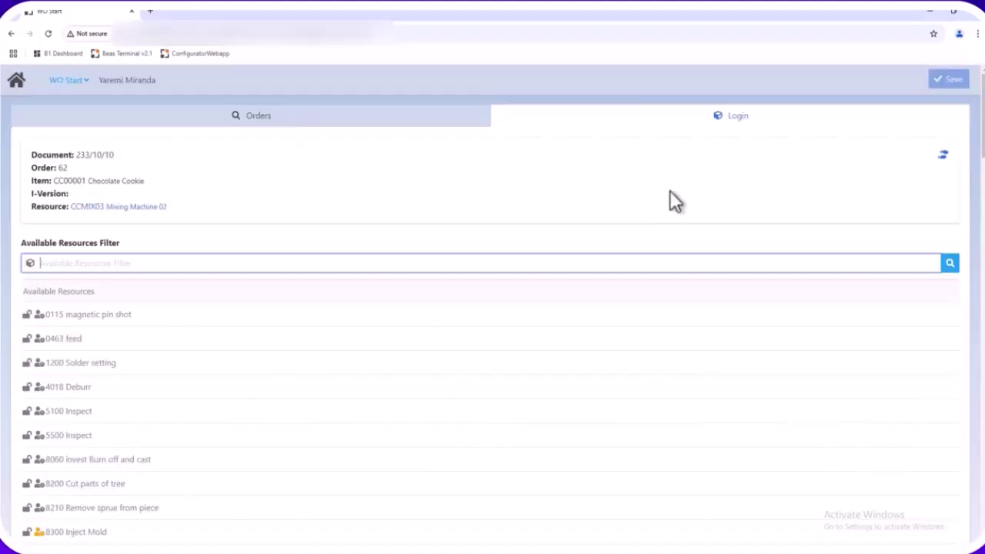
pyautogui.click(254, 115)
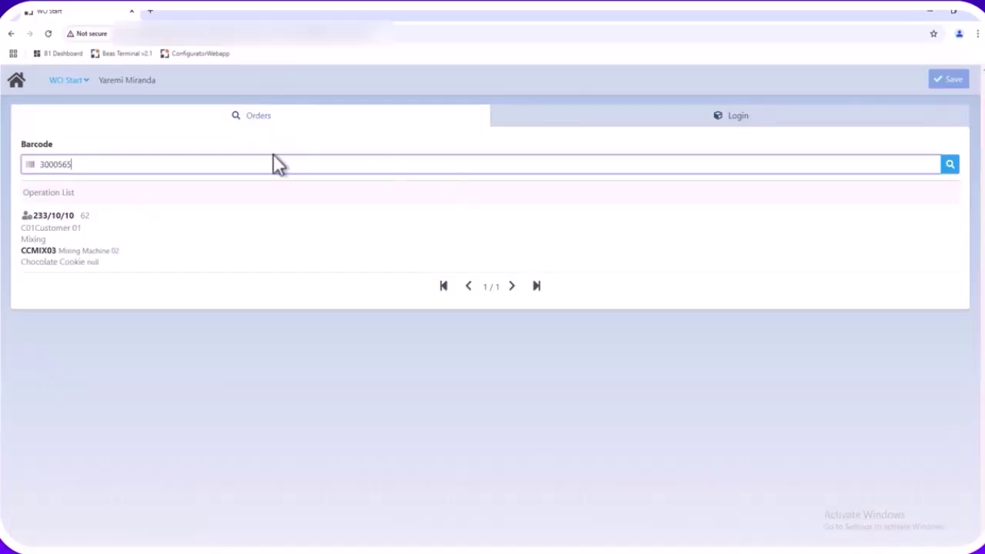
pyautogui.moveTo(170, 157); pyautogui.dragTo(26, 157)
pyautogui.press('BackSpace')
pyautogui.click(952, 166)
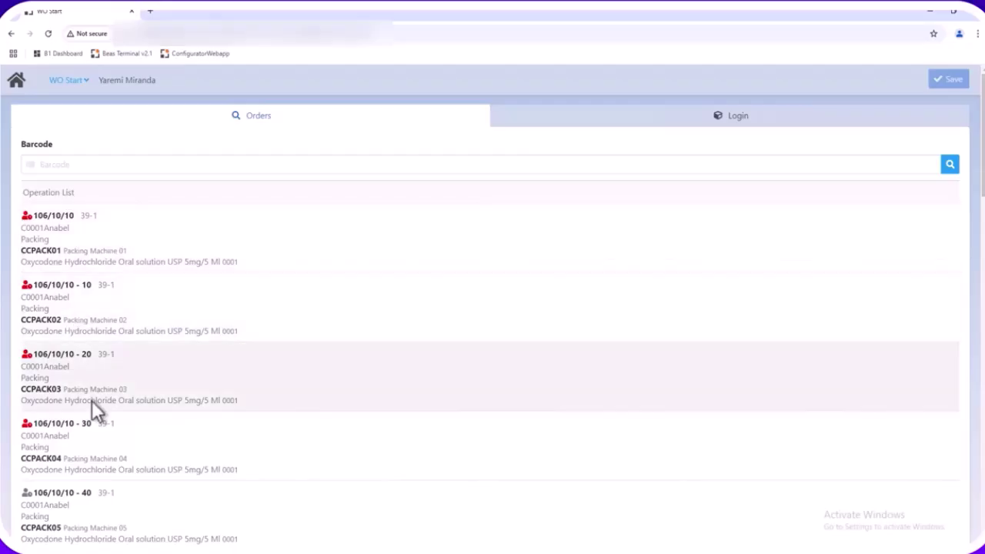
pyautogui.scroll(-3, 103, 378)
pyautogui.scroll(-20, 102, 370)
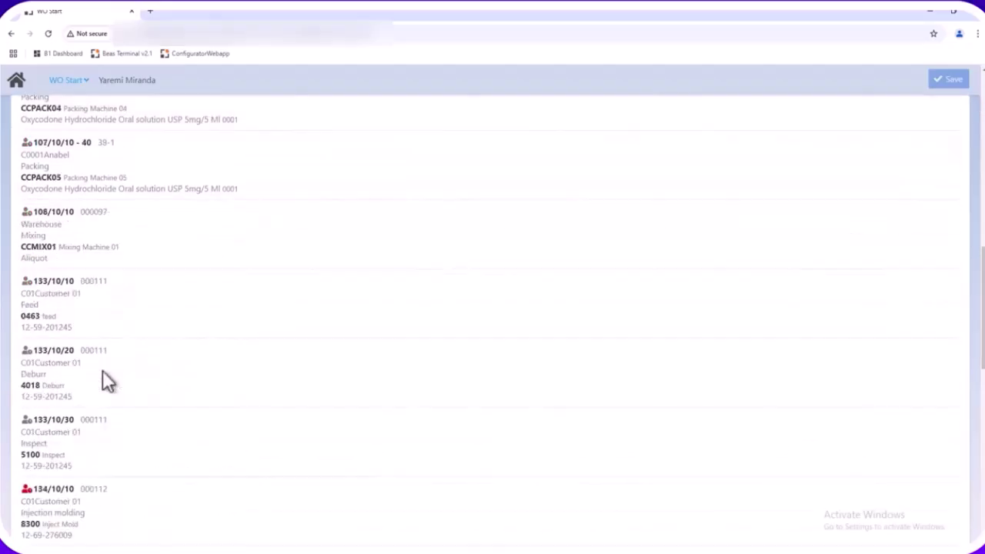
pyautogui.scroll(20, 102, 371)
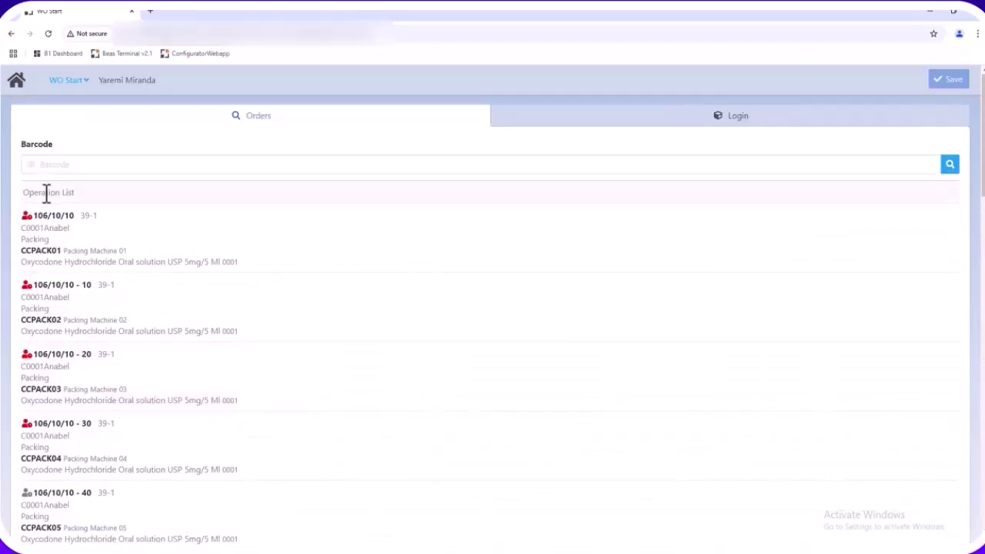
pyautogui.click(90, 166)
pyautogui.write('3000565')
pyautogui.press('Return')
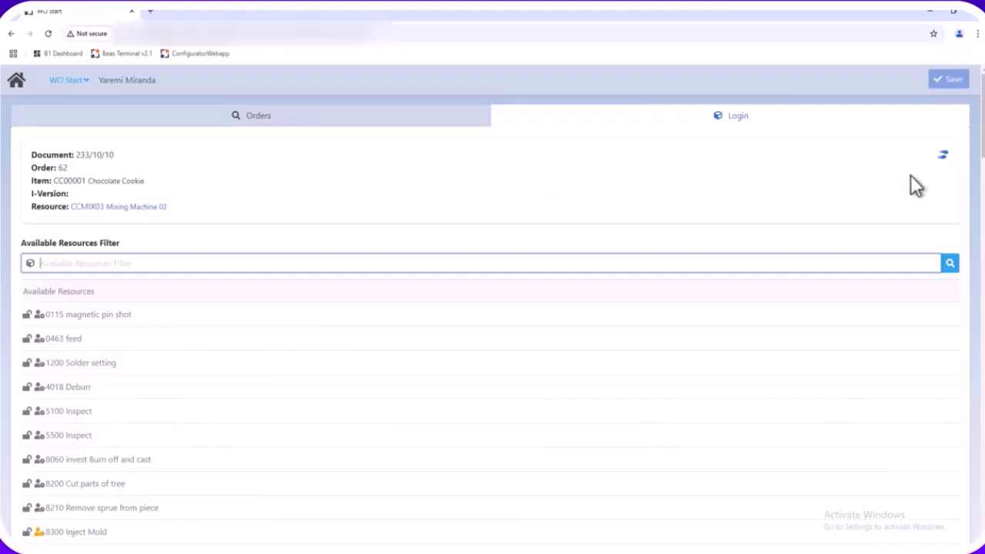
# Review the mixing work instructions, then log on to CCMIX03 Mixing Machine 02 with Processing time
pyautogui.click(943, 156)
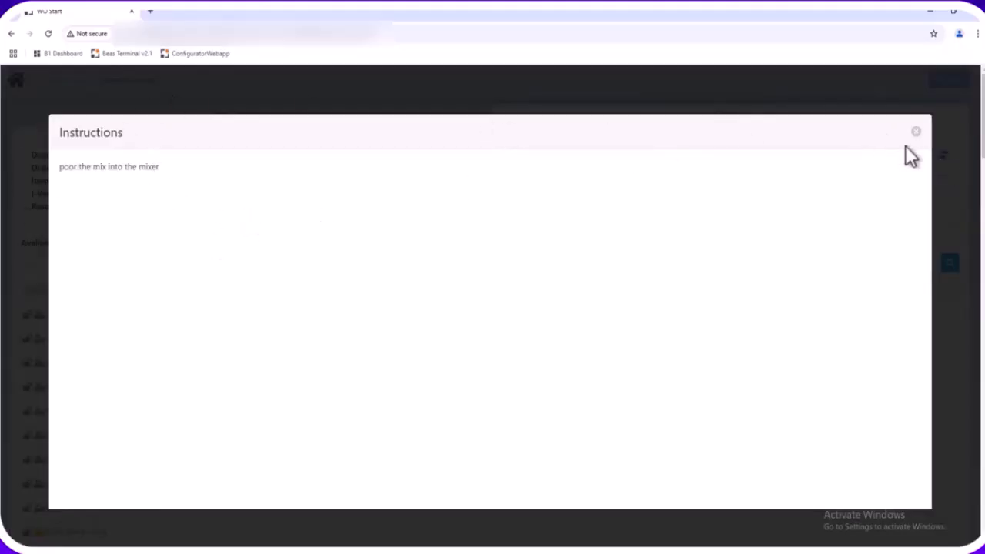
pyautogui.click(916, 132)
pyautogui.click(121, 207)
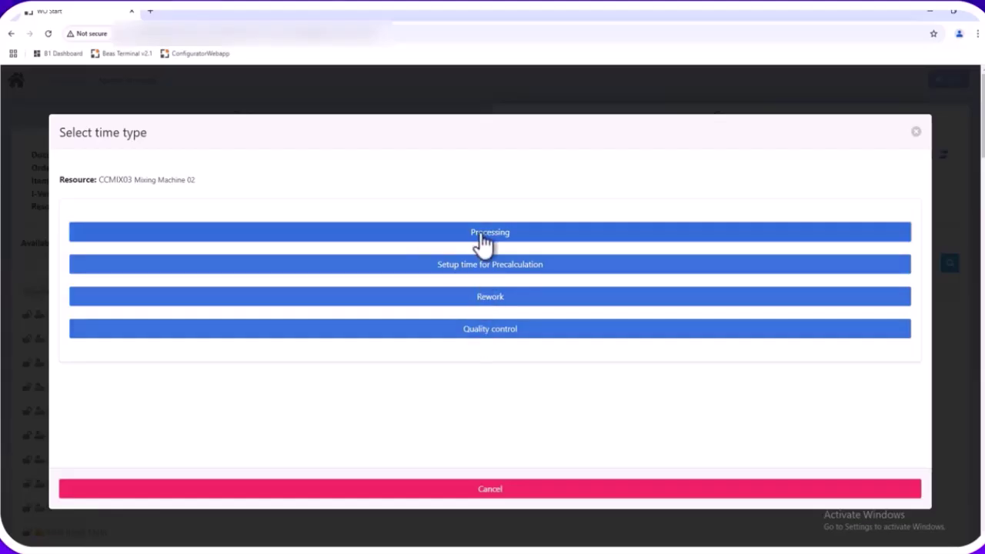
pyautogui.click(482, 241)
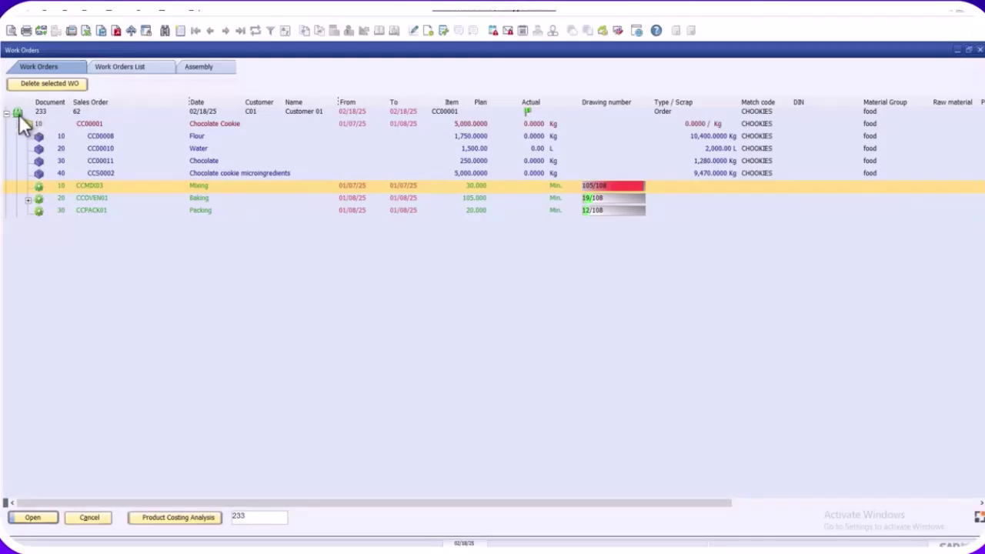
# Refresh work order 233 in SAP to show Mixing's QC order P233/10/10 and 4:33 PM login
pyautogui.click(26, 124)
pyautogui.click(25, 124)
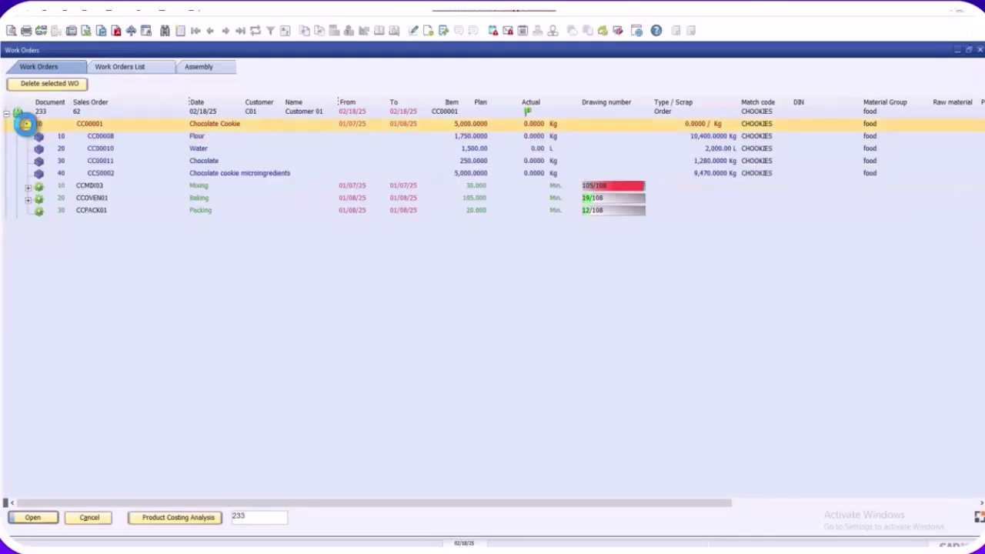
pyautogui.click(29, 186)
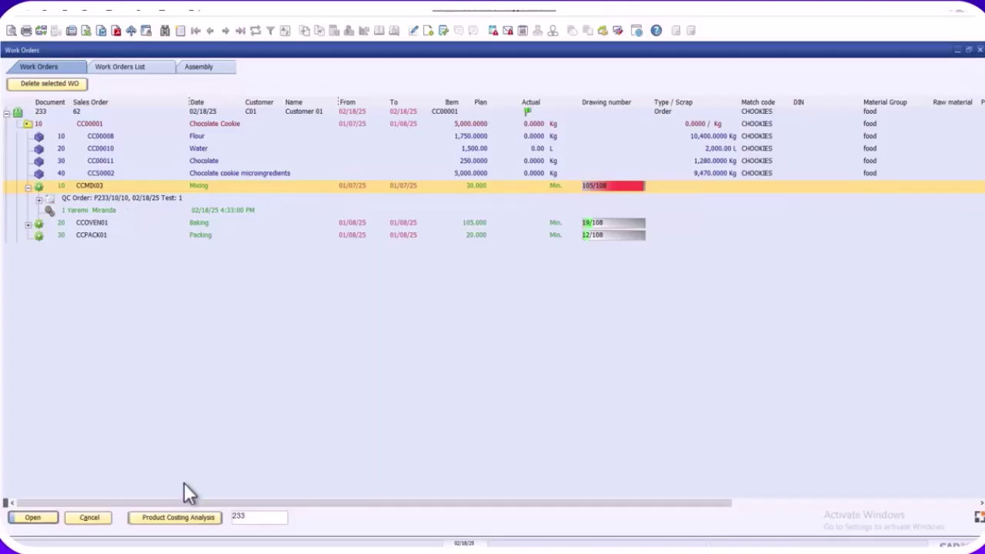
# Acknowledge the successful work order login in Beas Terminal
pyautogui.moveTo(113, 552)
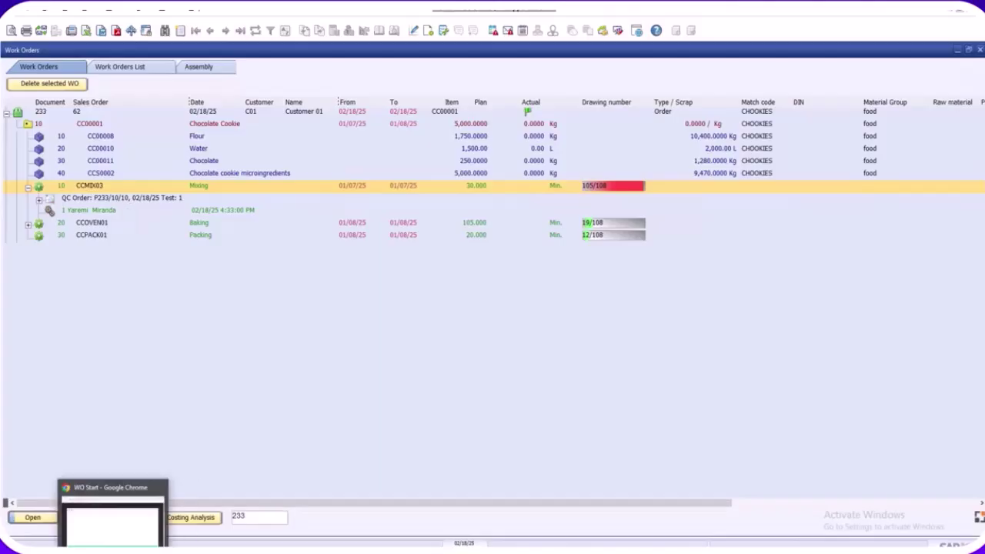
pyautogui.click(114, 519)
pyautogui.click(374, 489)
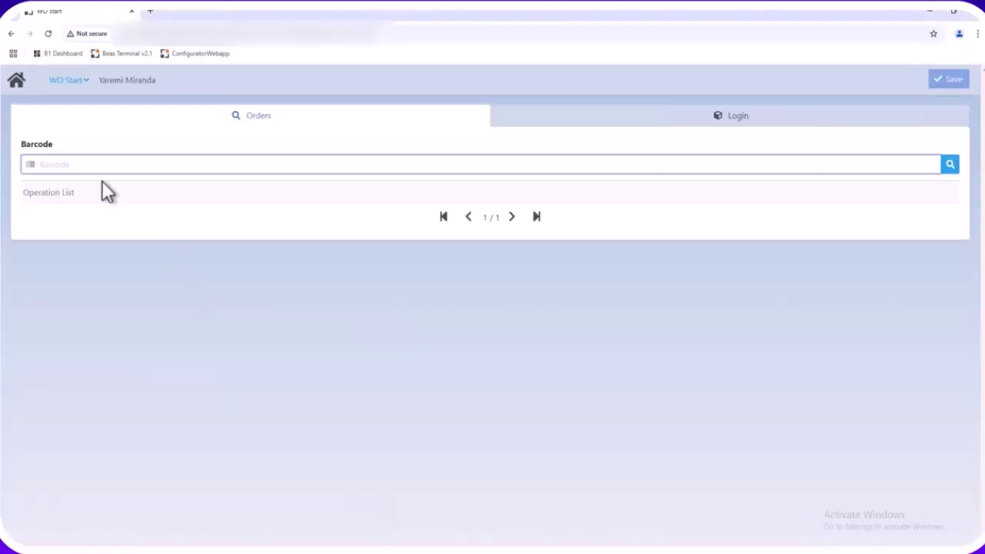
# Open the sample tests for QC order P233/10/10 in QC by Sample
pyautogui.click(19, 85)
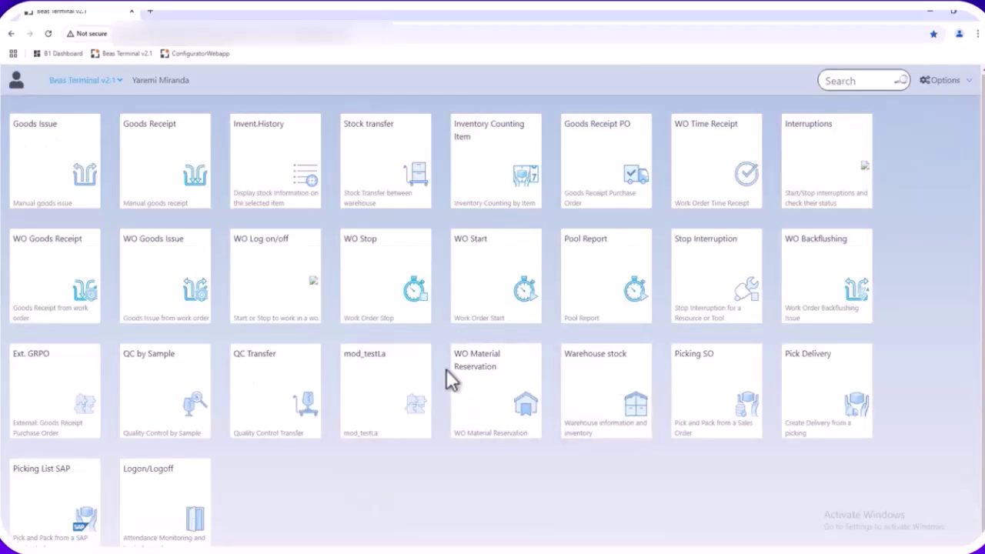
pyautogui.click(193, 398)
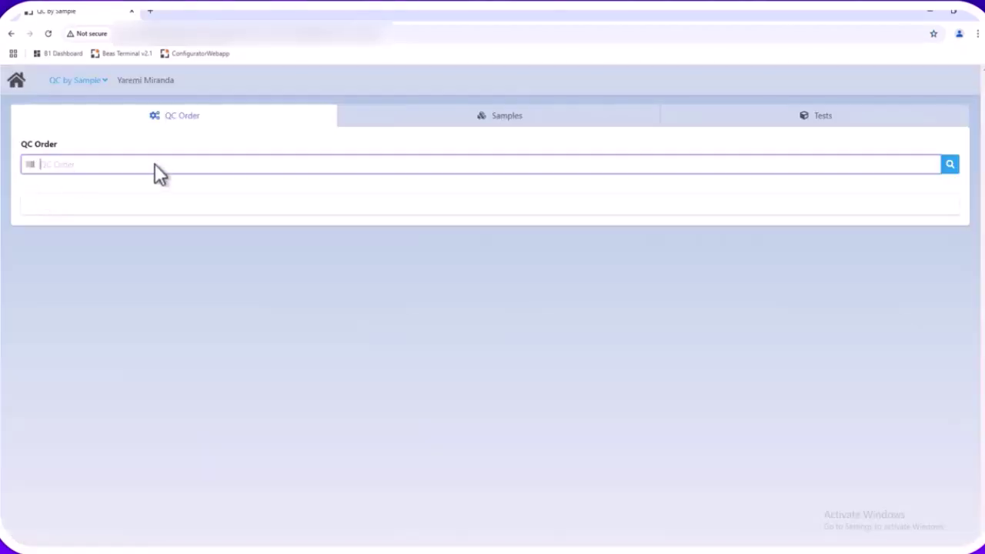
pyautogui.click(950, 164)
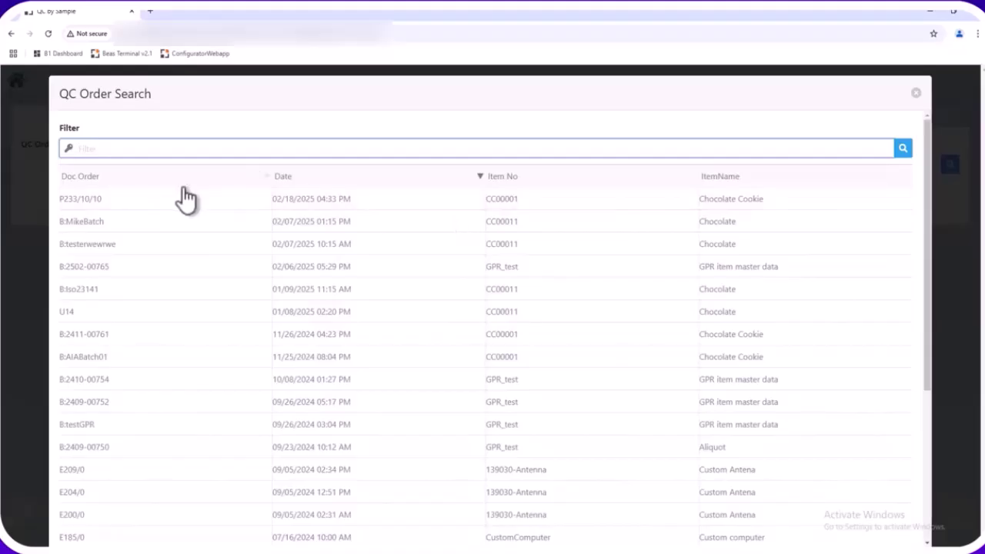
pyautogui.click(685, 200)
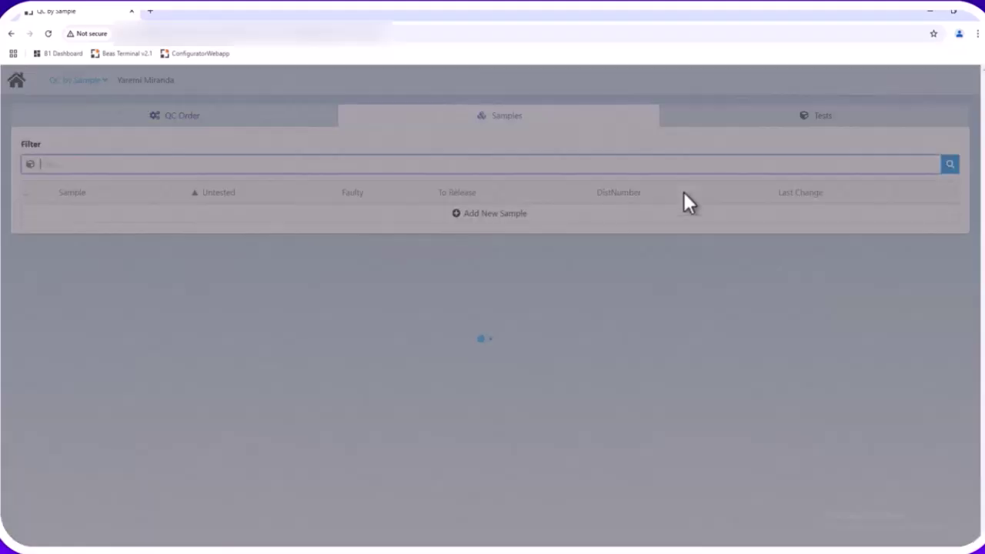
pyautogui.click(284, 218)
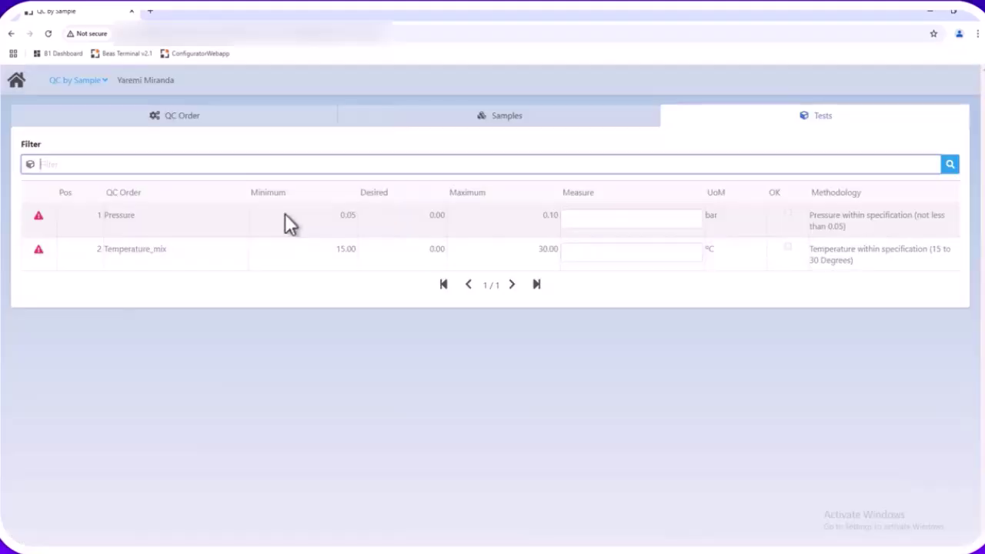
# Record Pressure 0.06 bar and Temperature_mix 16 °C as the test measurements
pyautogui.click(692, 221)
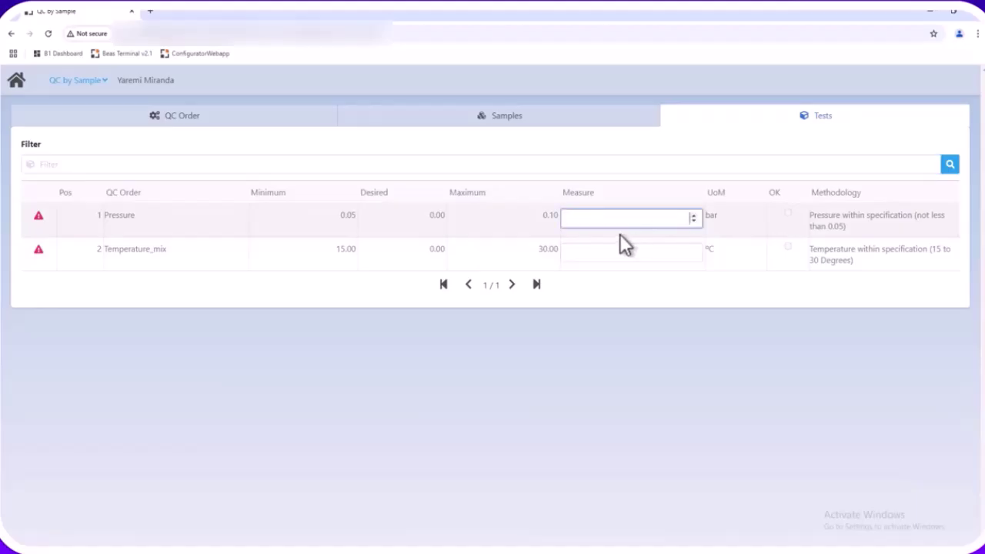
pyautogui.write('0.06')
pyautogui.press('Tab')
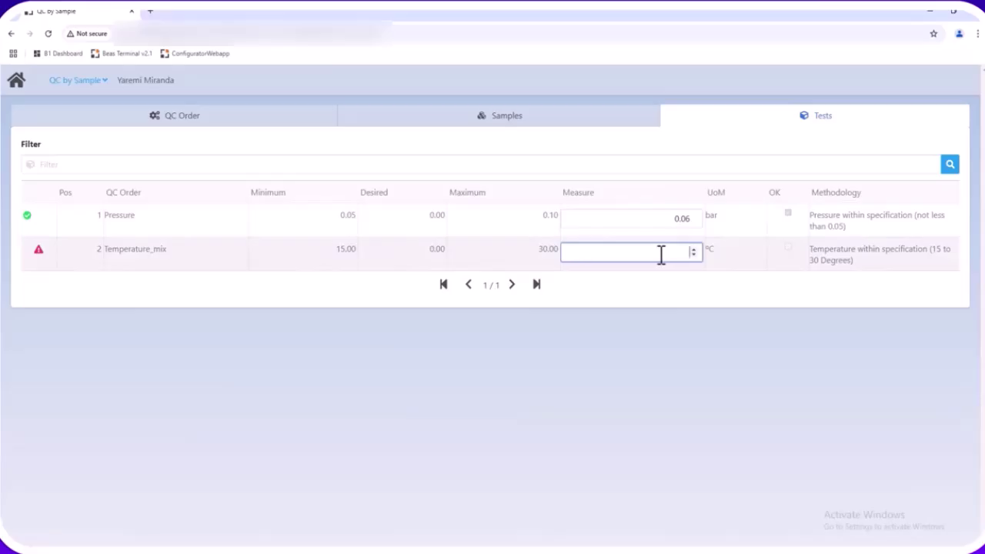
pyautogui.write('16')
pyautogui.press('Tab')
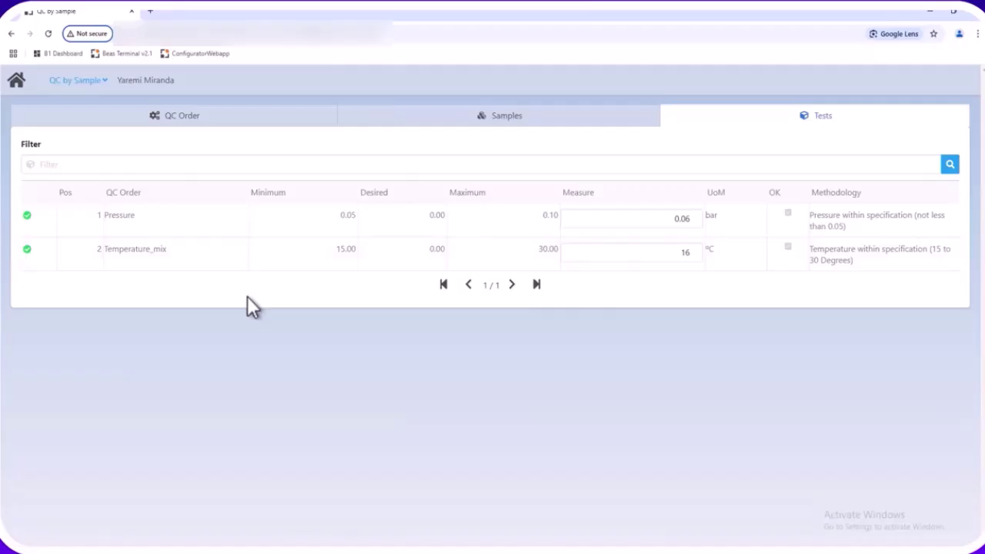
# Expand the CCMIX03 Mixing row in SAP to view its QC order and 4:33 PM work entry
pyautogui.click(176, 117)
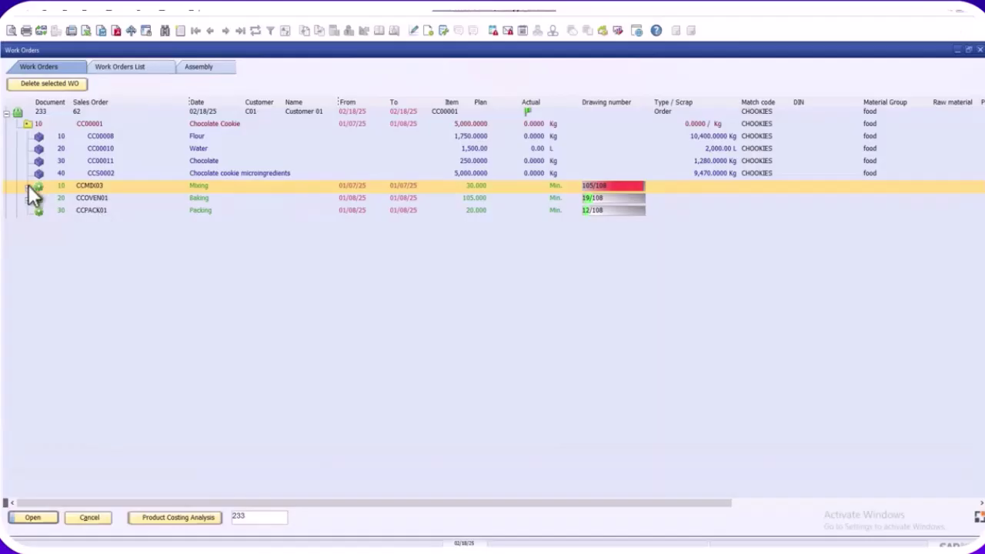
pyautogui.click(28, 187)
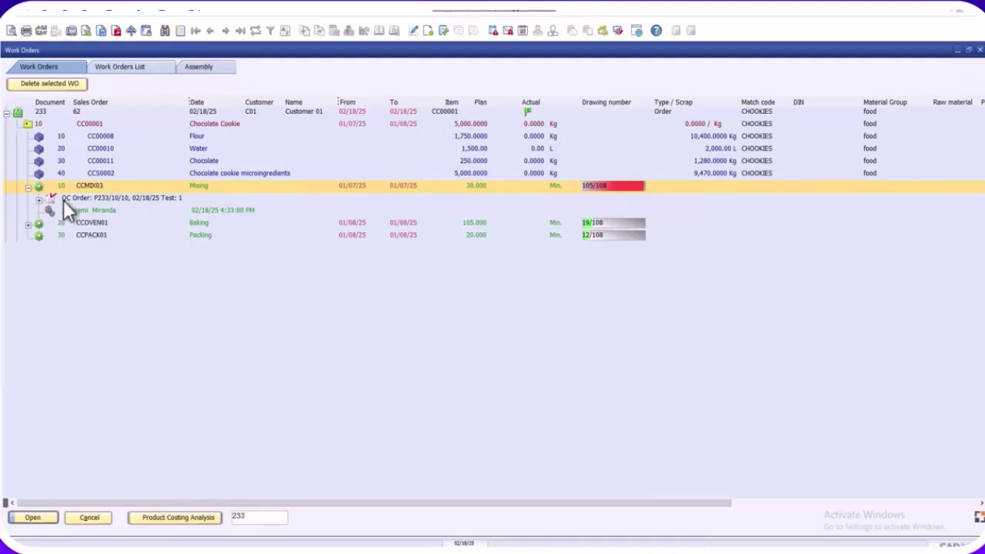
pyautogui.moveTo(190, 552)
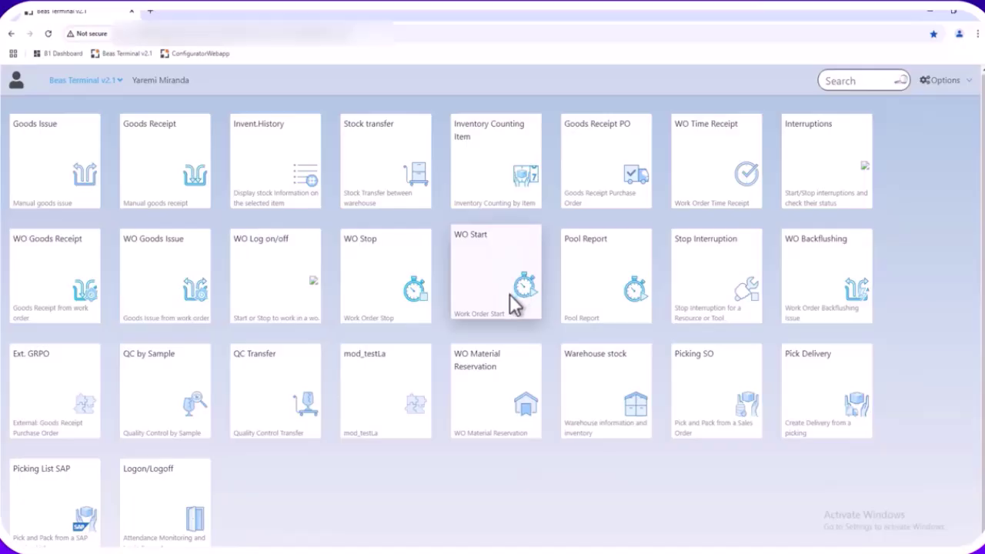
pyautogui.click(493, 391)
pyautogui.click(950, 164)
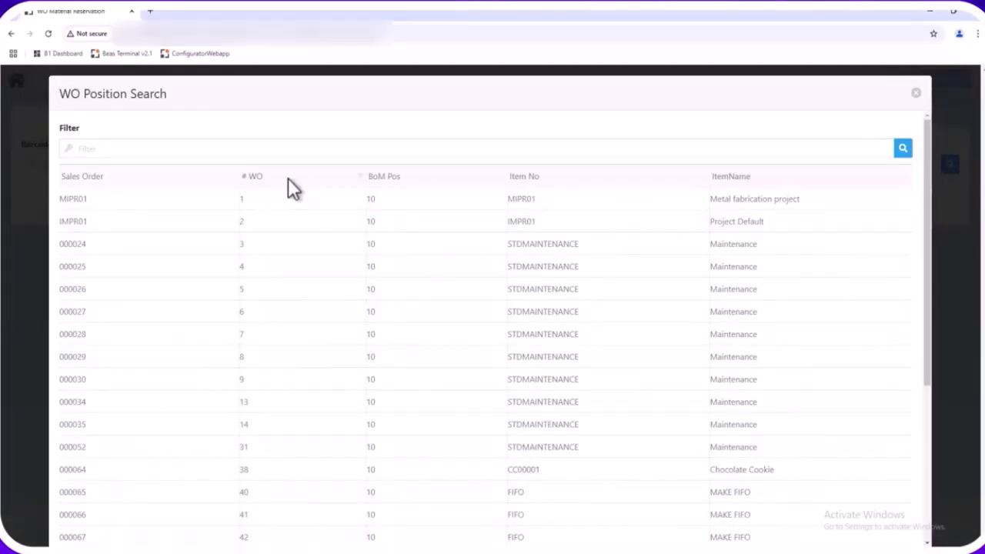
pyautogui.click(288, 178)
pyautogui.click(282, 198)
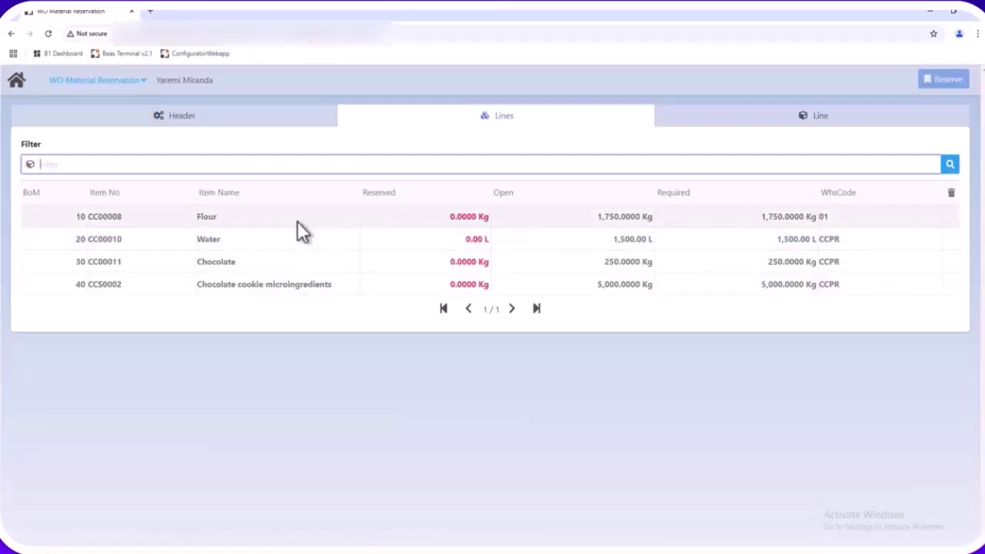
pyautogui.click(297, 221)
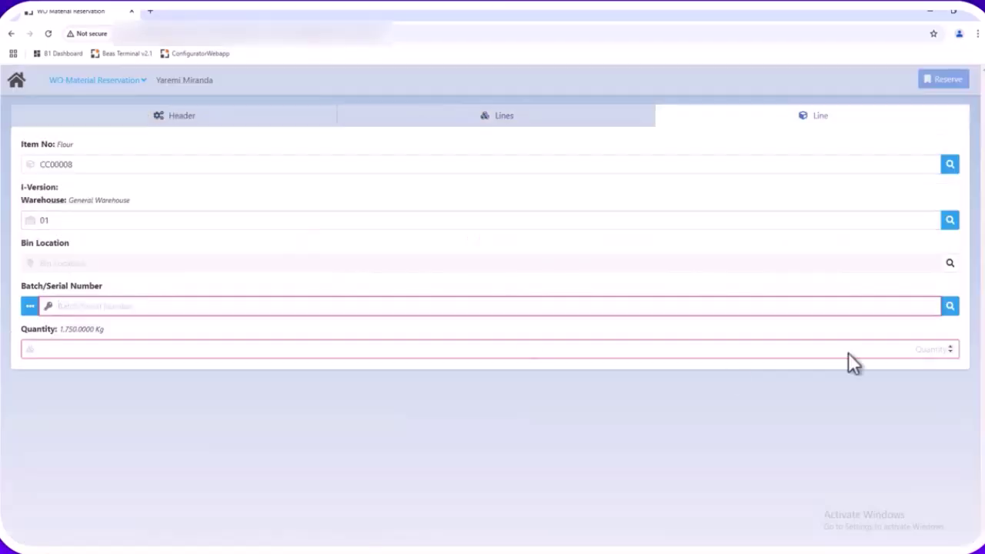
pyautogui.click(949, 307)
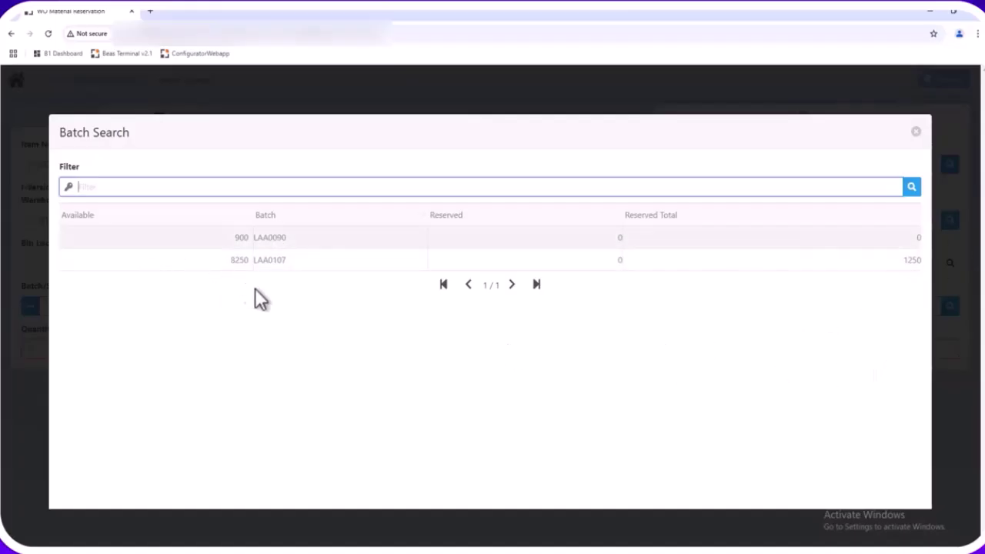
pyautogui.click(917, 133)
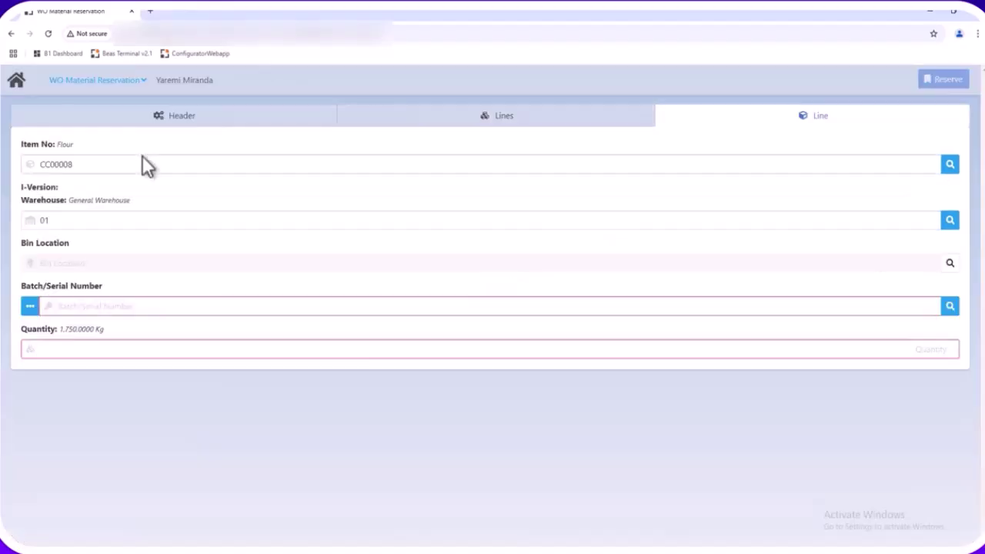
pyautogui.click(19, 82)
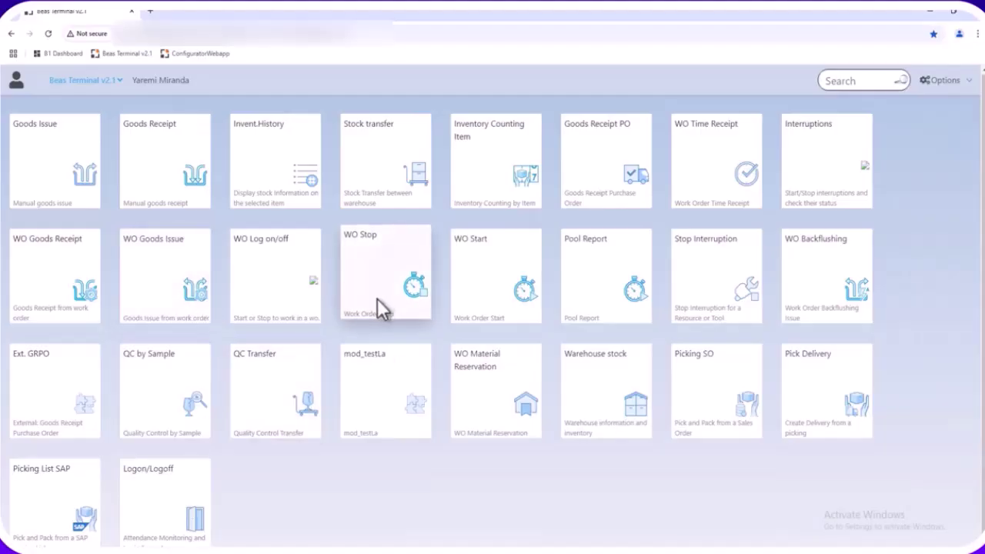
# Stop Mixing on 233/10/10 in WO Stop, saving a 5000 kg completion time receipt
pyautogui.click(380, 308)
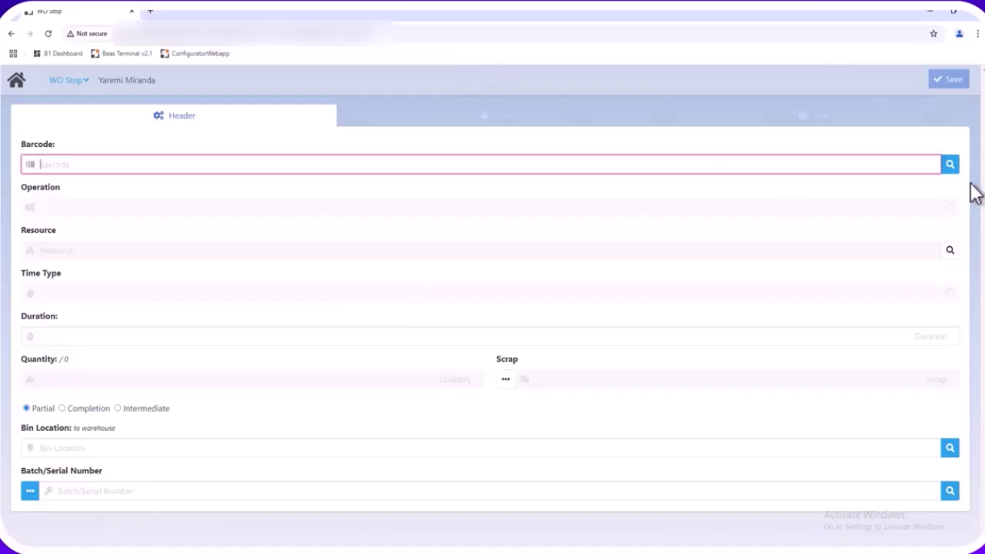
pyautogui.click(947, 164)
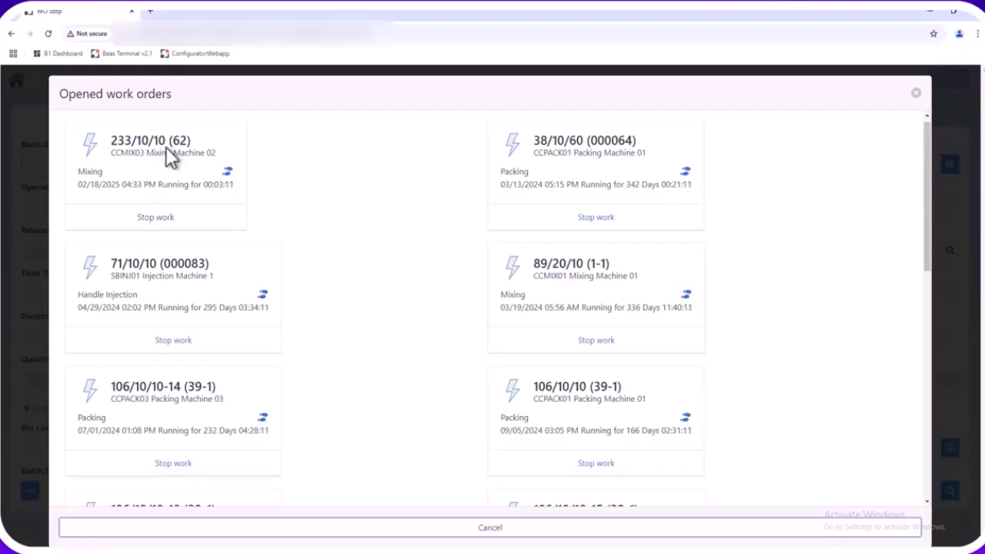
pyautogui.click(152, 217)
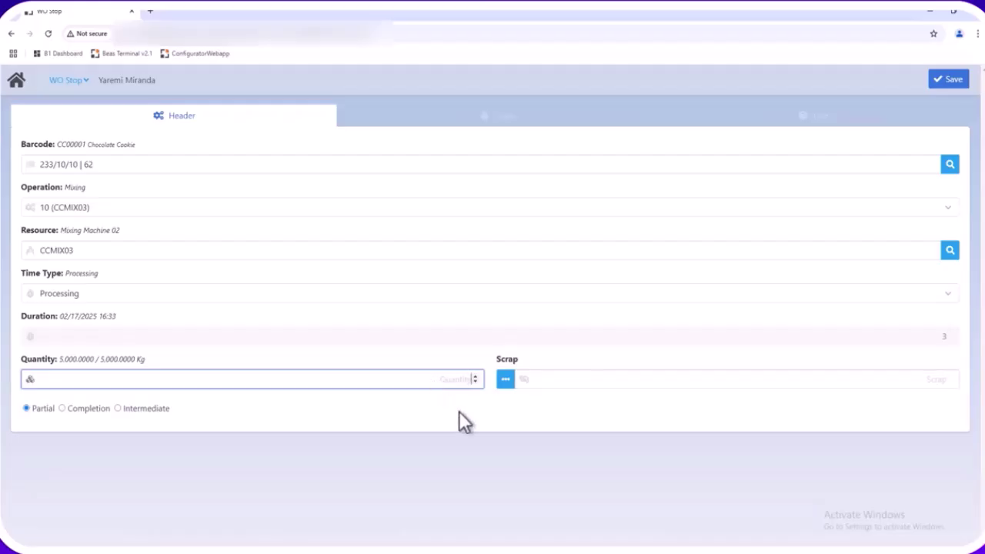
pyautogui.write('1000')
pyautogui.click(64, 406)
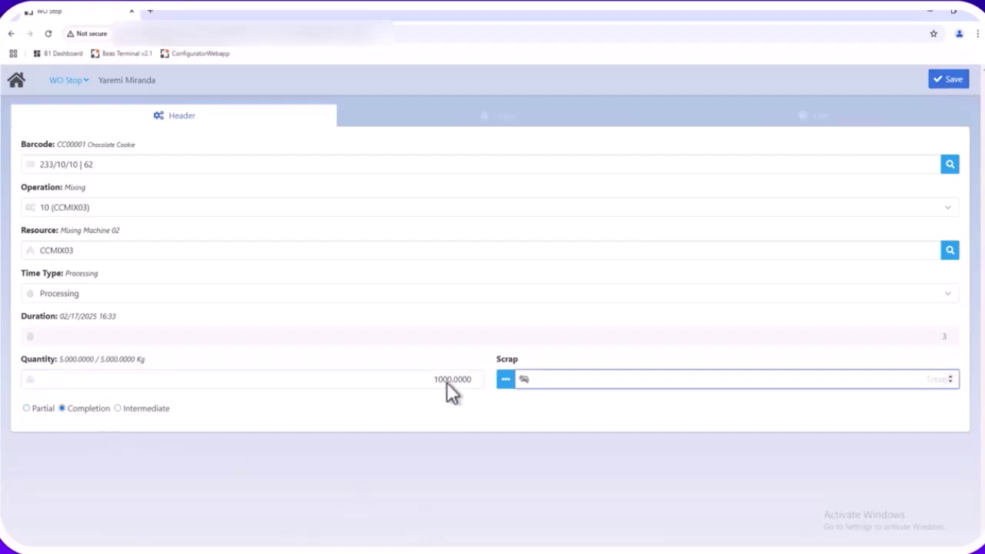
pyautogui.moveTo(433, 378); pyautogui.dragTo(531, 387)
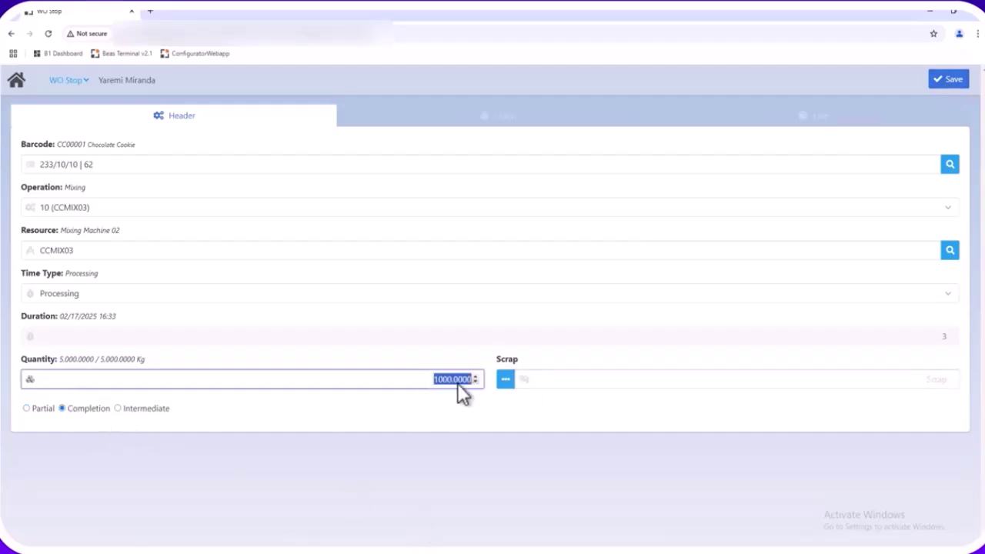
pyautogui.write('0')
pyautogui.press('Tab')
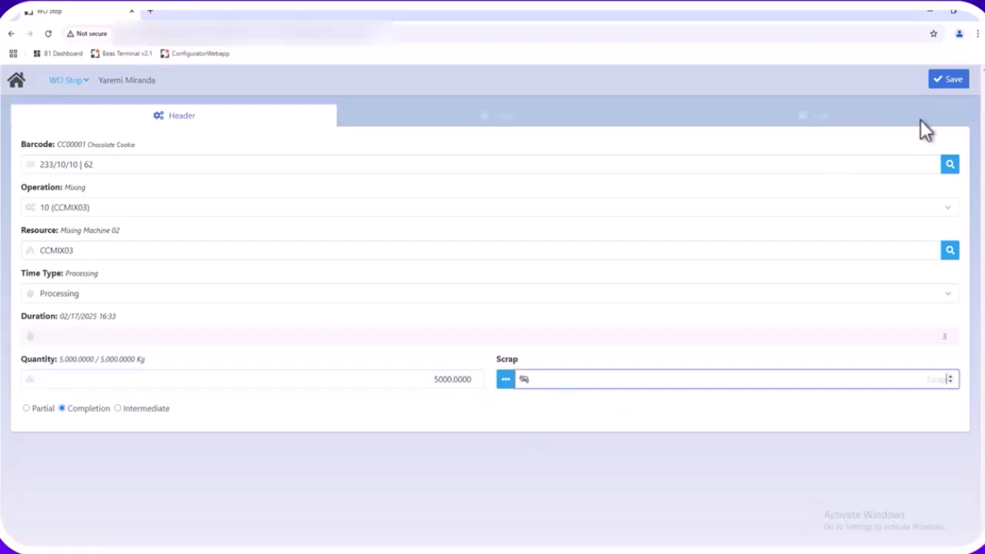
pyautogui.click(950, 80)
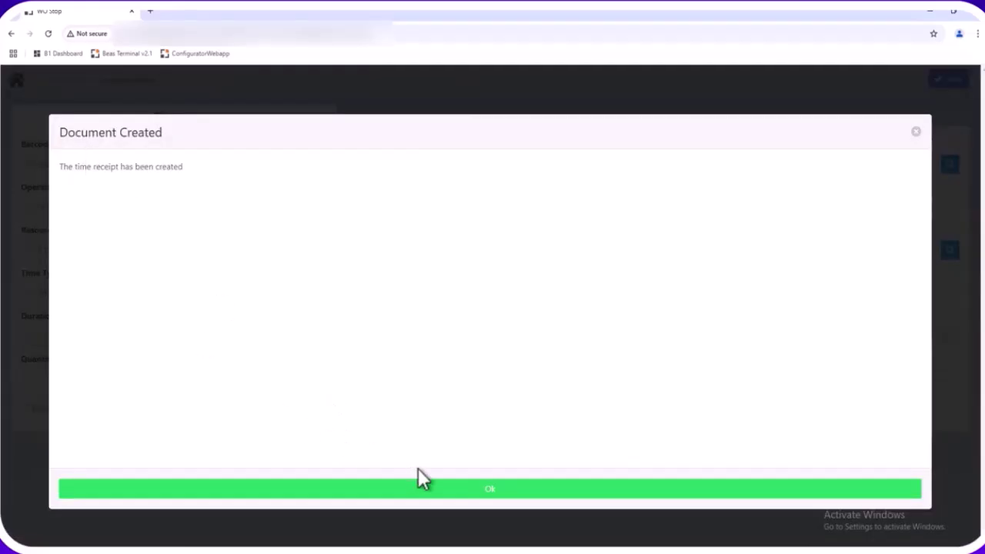
pyautogui.click(443, 493)
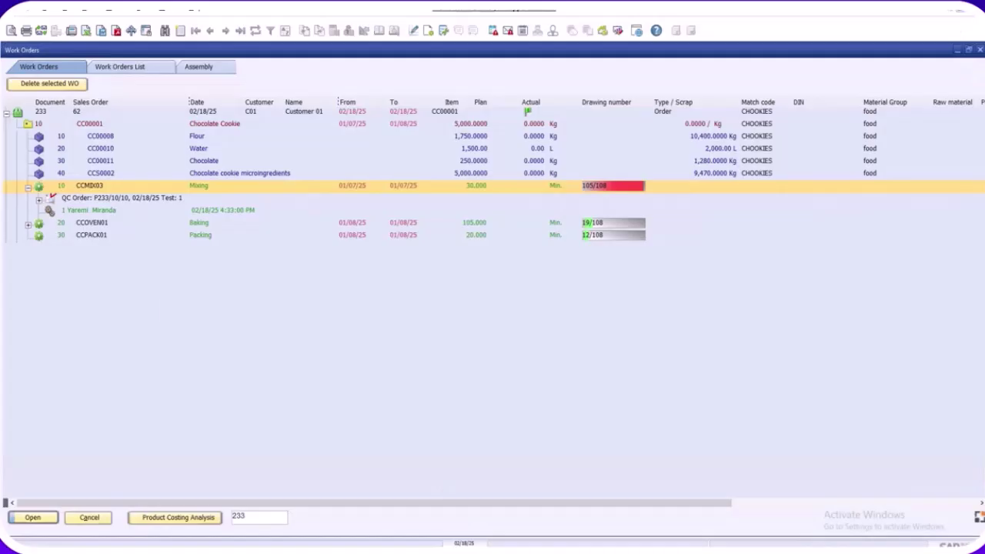
# Refresh CC00001 in SAP and expand Mixing to see 3.000 minutes, 5,000 kg and Document 425
pyautogui.click(27, 187)
pyautogui.click(27, 121)
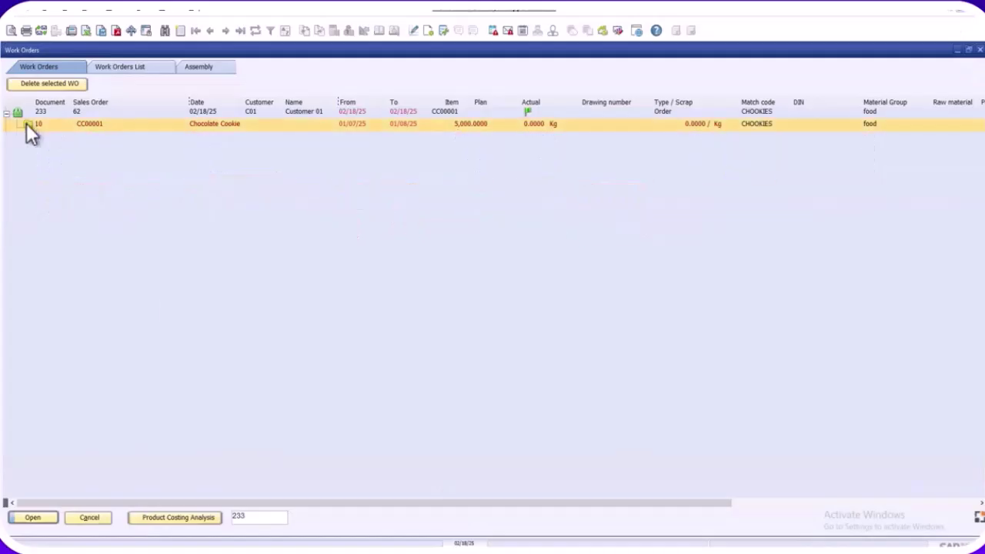
pyautogui.click(26, 123)
pyautogui.click(37, 199)
pyautogui.click(38, 198)
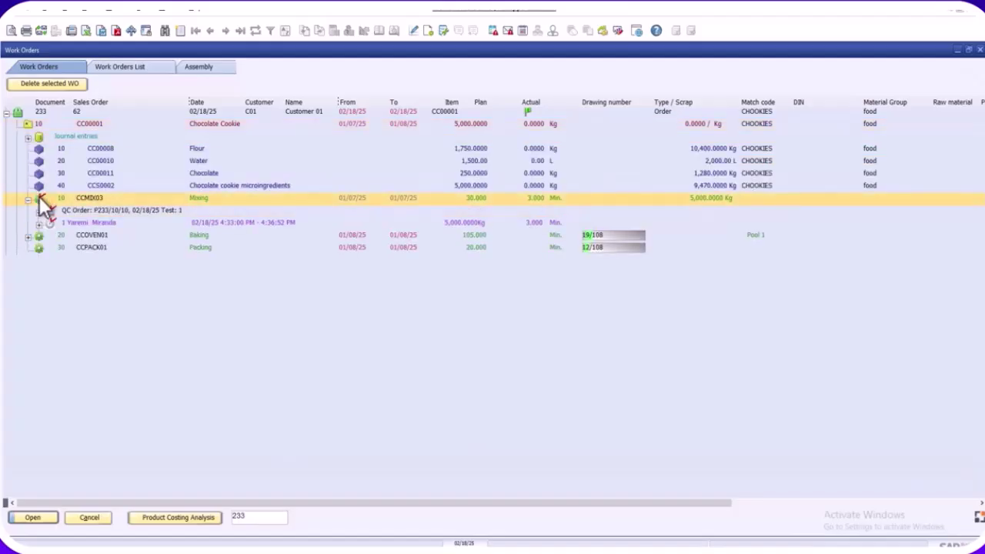
pyautogui.click(39, 224)
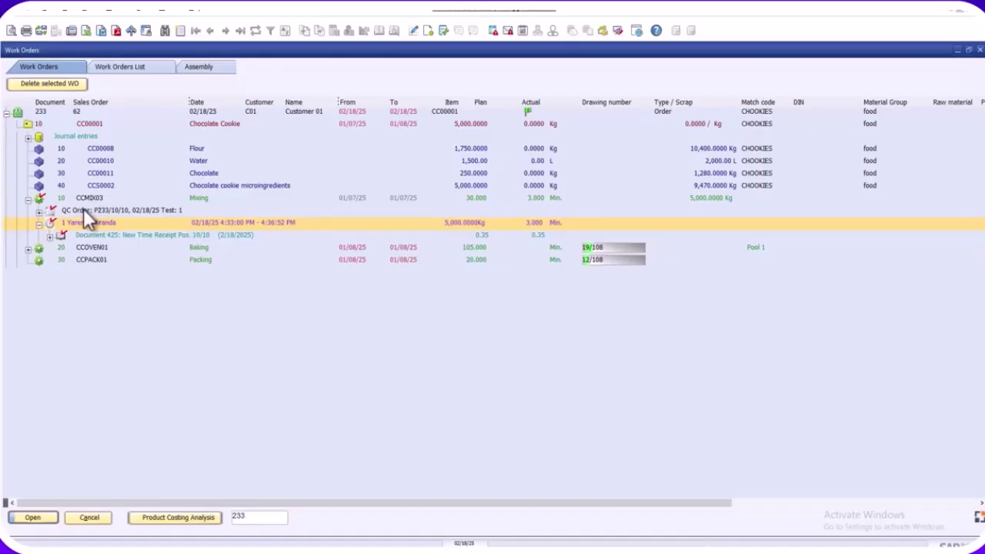
pyautogui.click(28, 208)
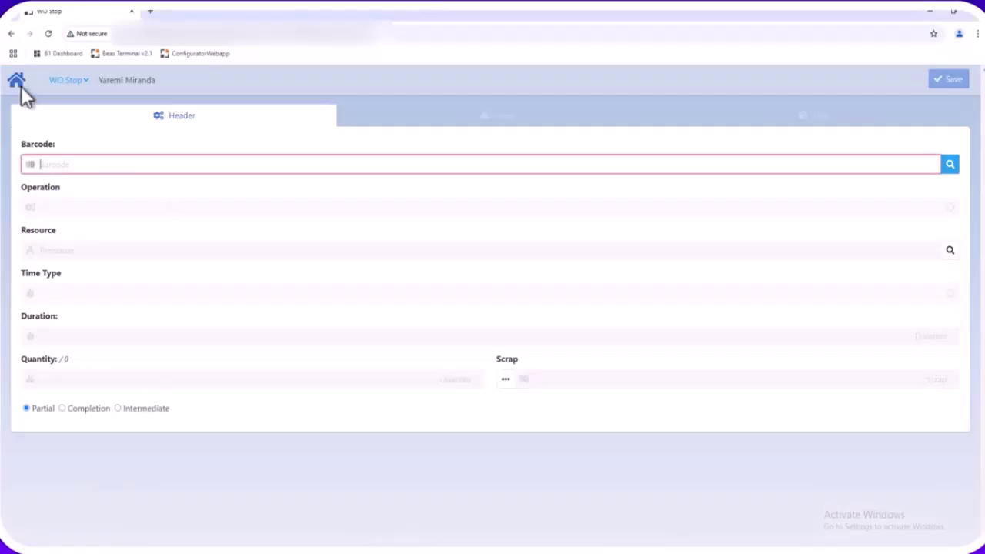
# Open the Pool Report and list oven CCOVEN01's operations, including Baking 233/10/20
pyautogui.click(19, 84)
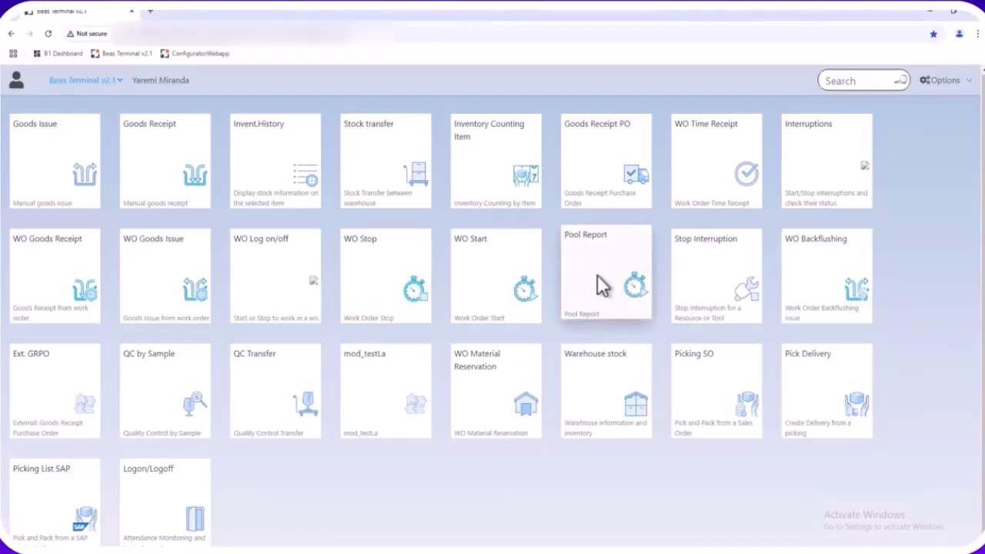
pyautogui.click(613, 285)
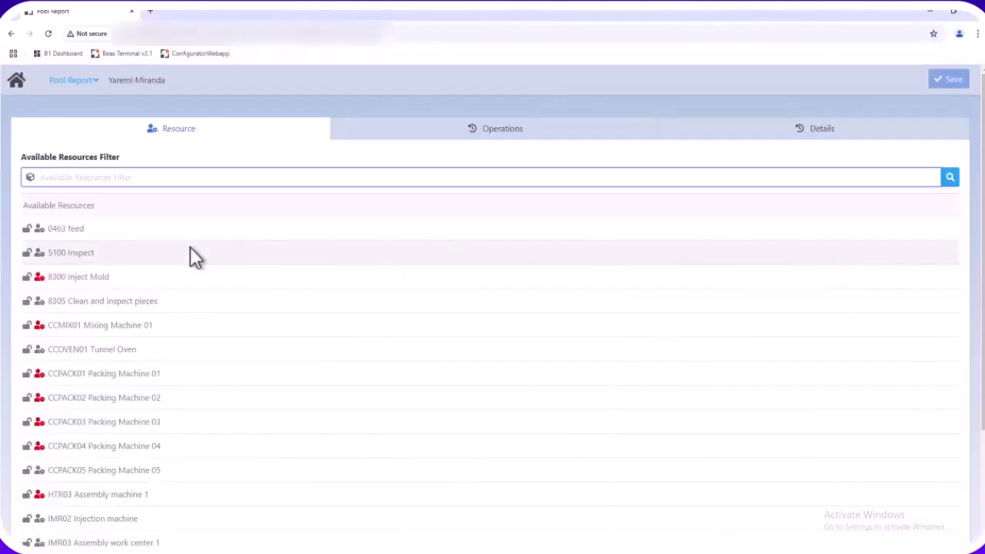
pyautogui.scroll(-3, 98, 326)
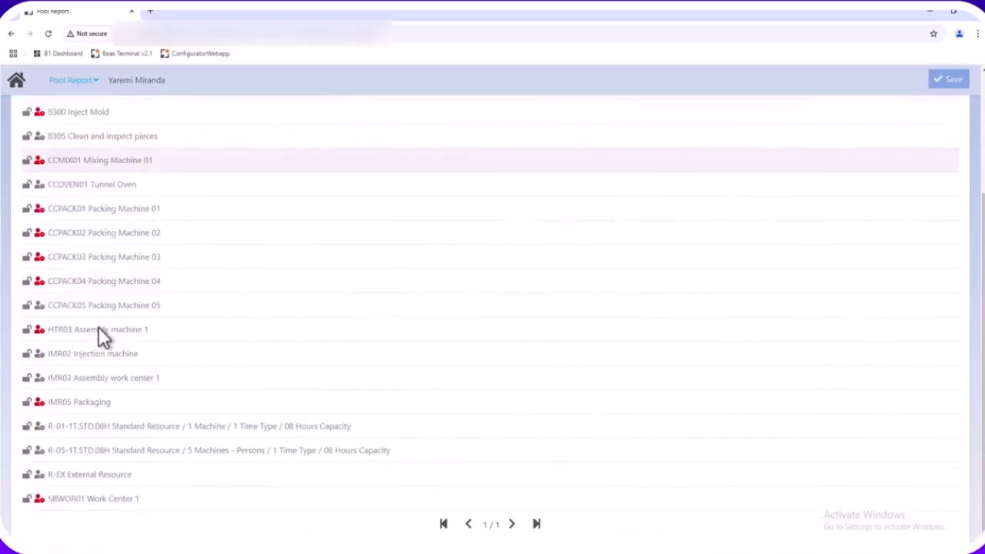
pyautogui.scroll(3, 103, 349)
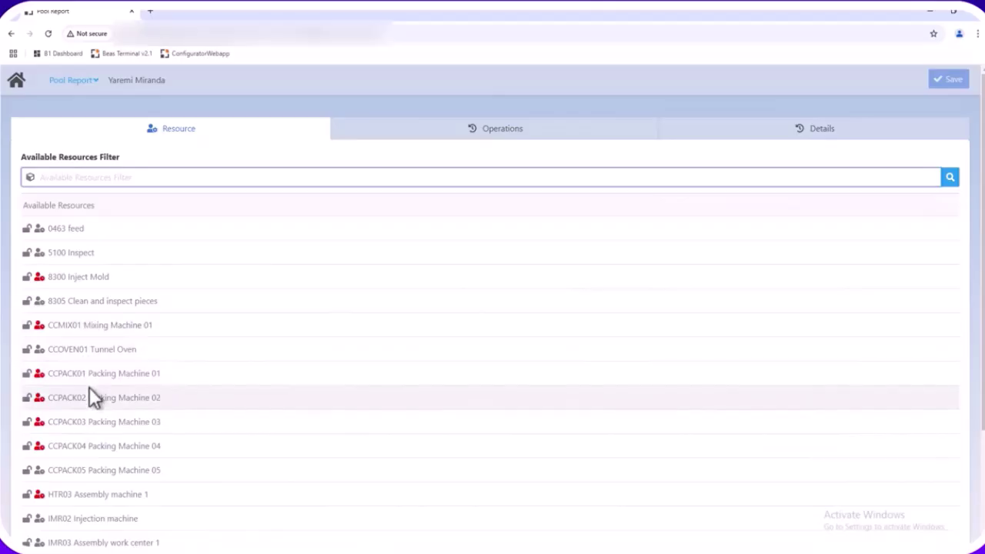
pyautogui.scroll(-1, 89, 389)
pyautogui.scroll(-3, 90, 388)
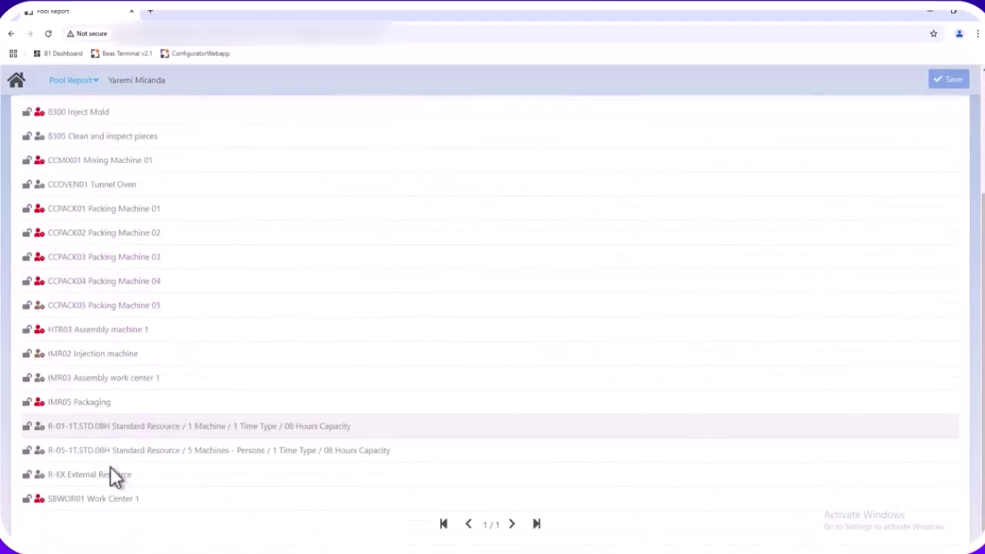
pyautogui.click(216, 550)
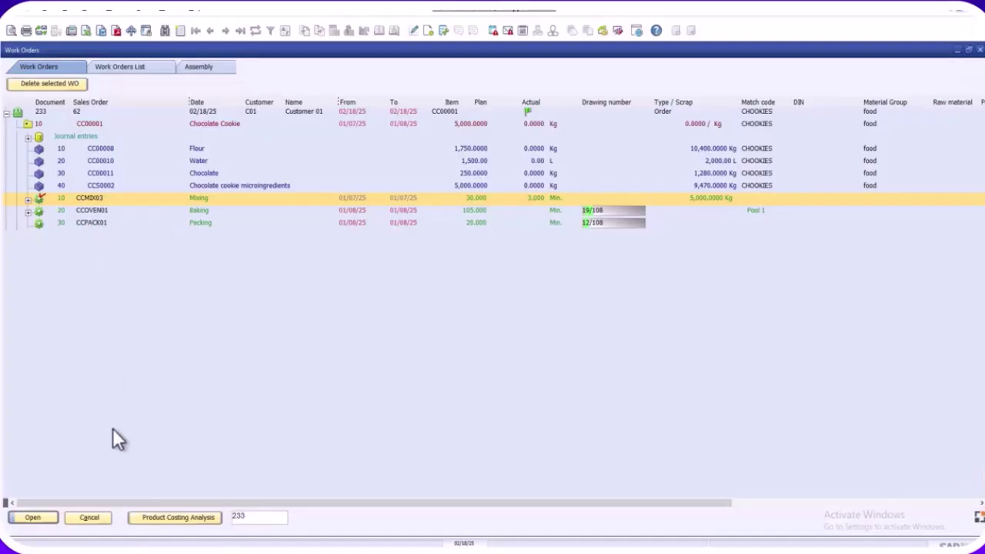
pyautogui.click(146, 551)
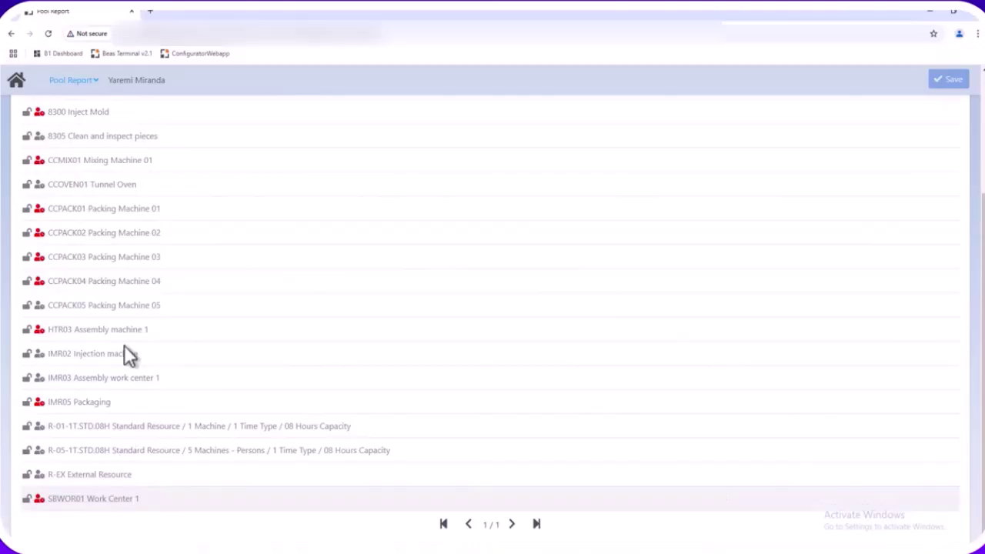
pyautogui.scroll(2, 106, 377)
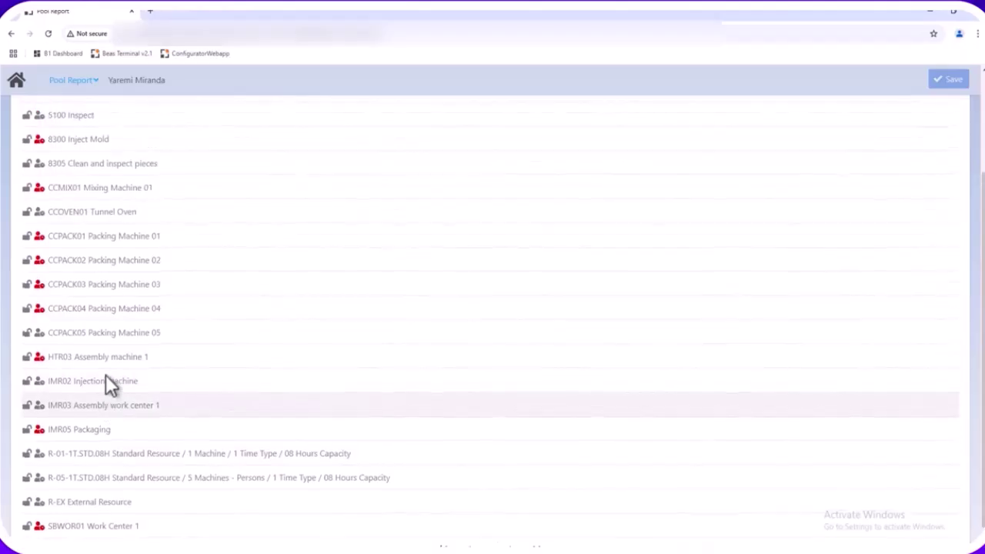
pyautogui.click(78, 252)
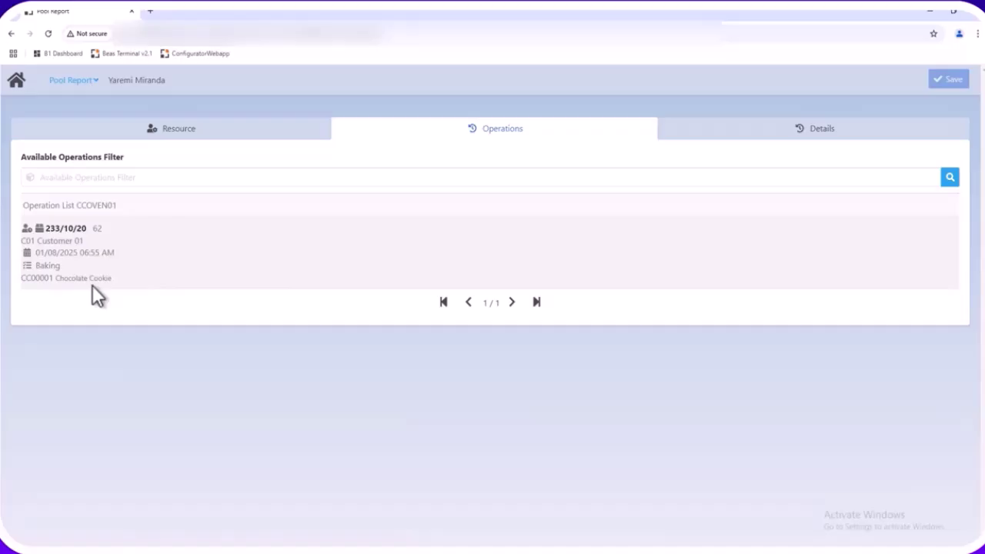
# Review the work instructions, then start Baking operation 233/10/20 on CCOVEN01
pyautogui.click(122, 244)
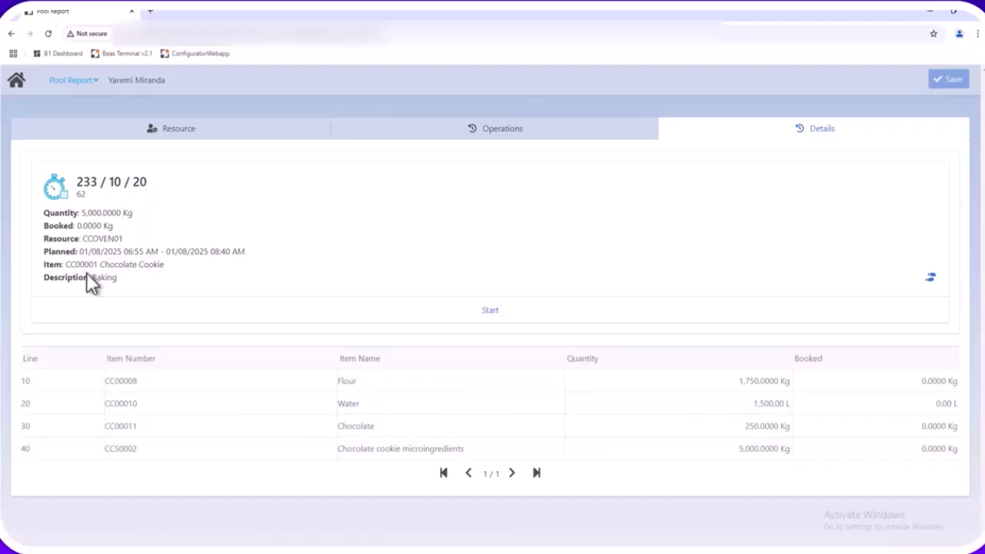
pyautogui.click(931, 279)
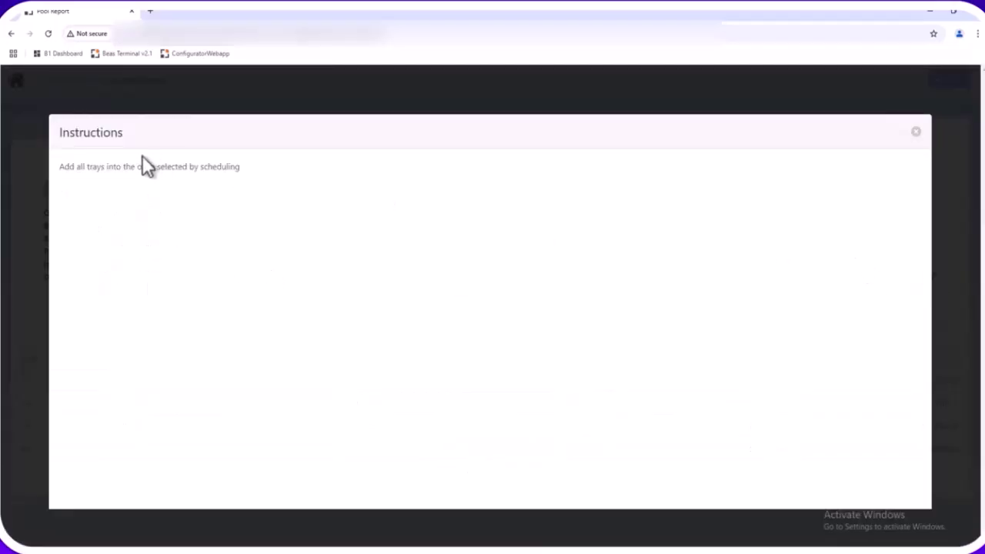
pyautogui.click(916, 132)
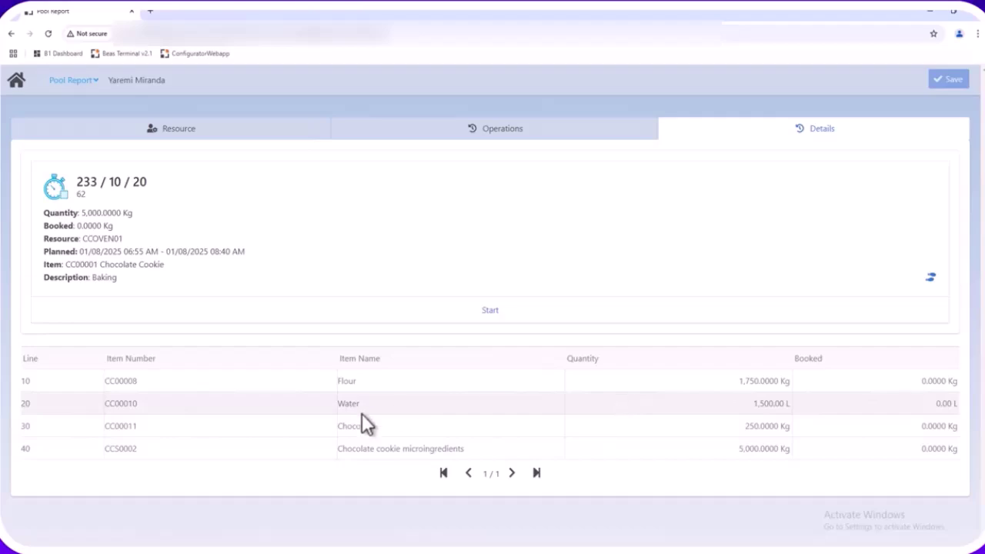
pyautogui.click(490, 311)
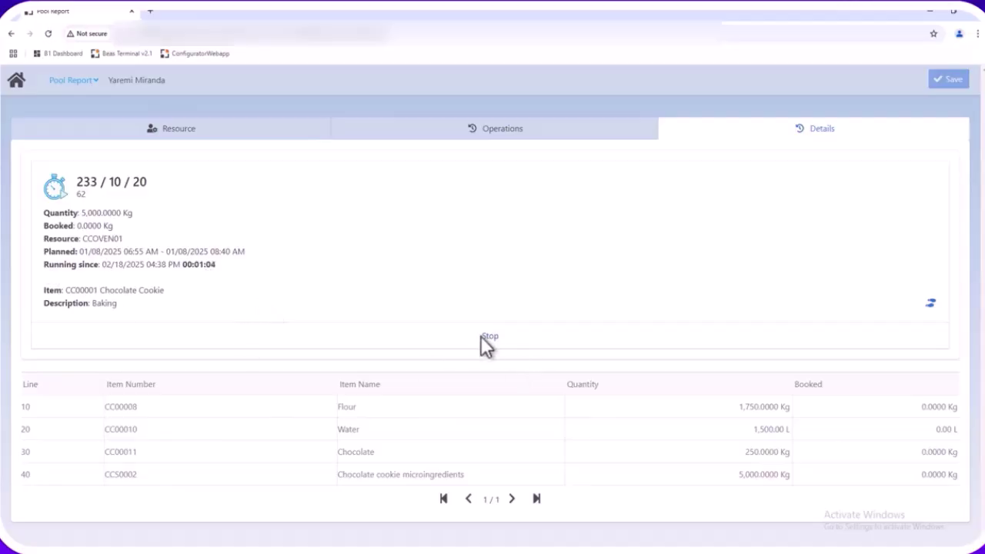
pyautogui.click(220, 127)
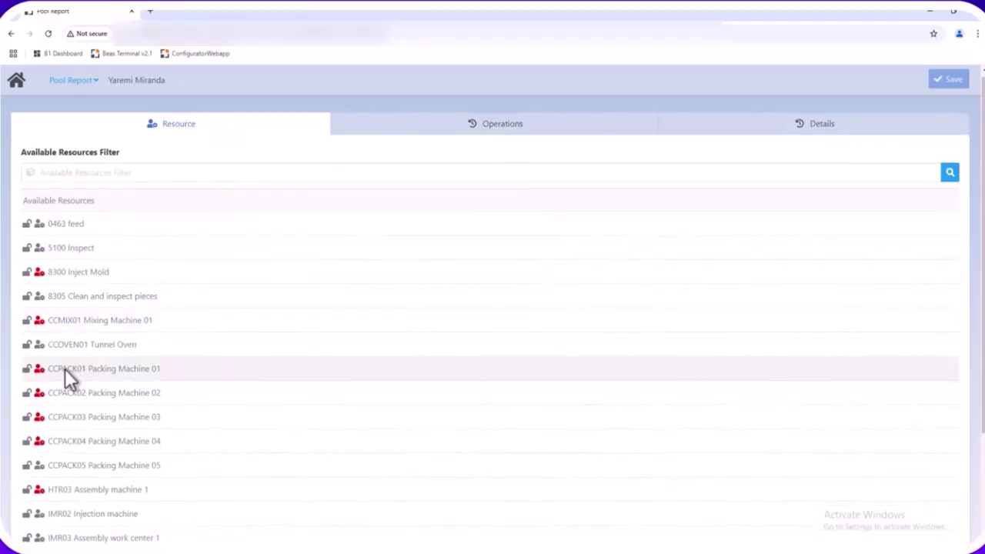
# Open Baking operation 233/10/20 on CCOVEN01 from the pool report and stop it
pyautogui.click(17, 81)
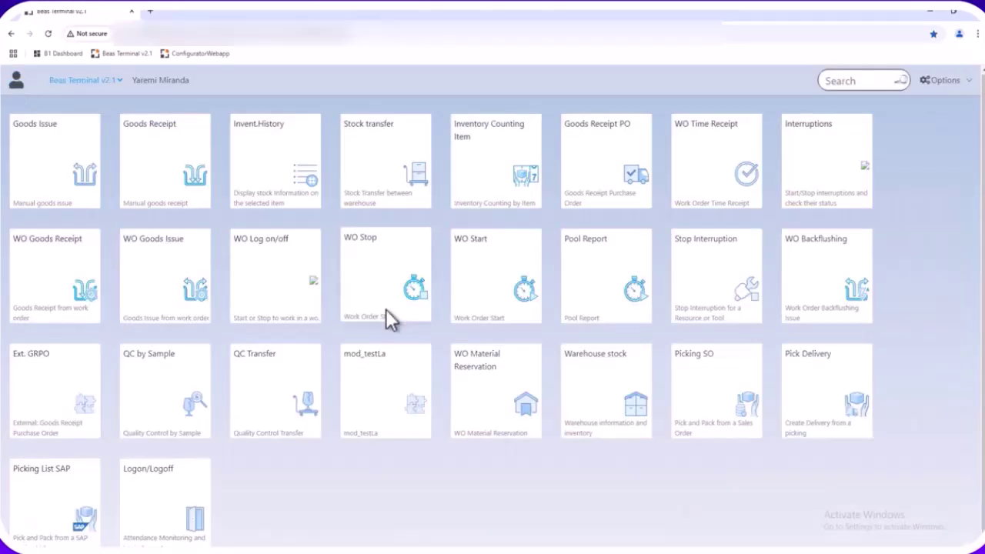
pyautogui.click(653, 274)
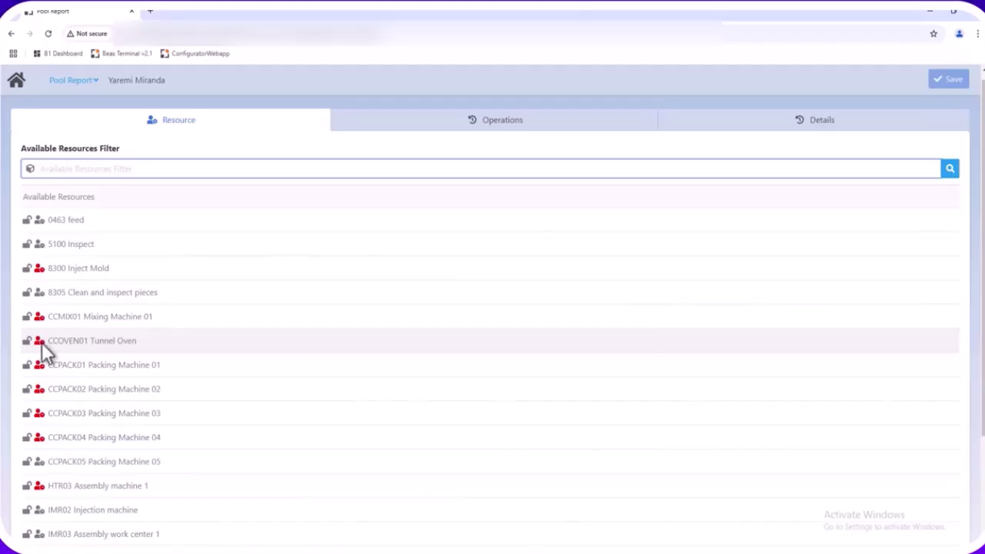
pyautogui.click(110, 343)
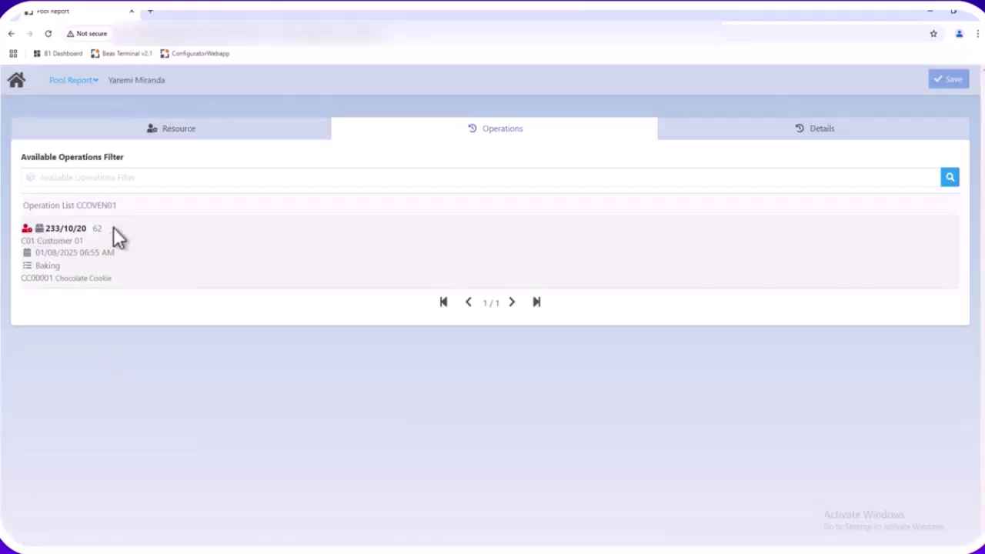
pyautogui.click(251, 235)
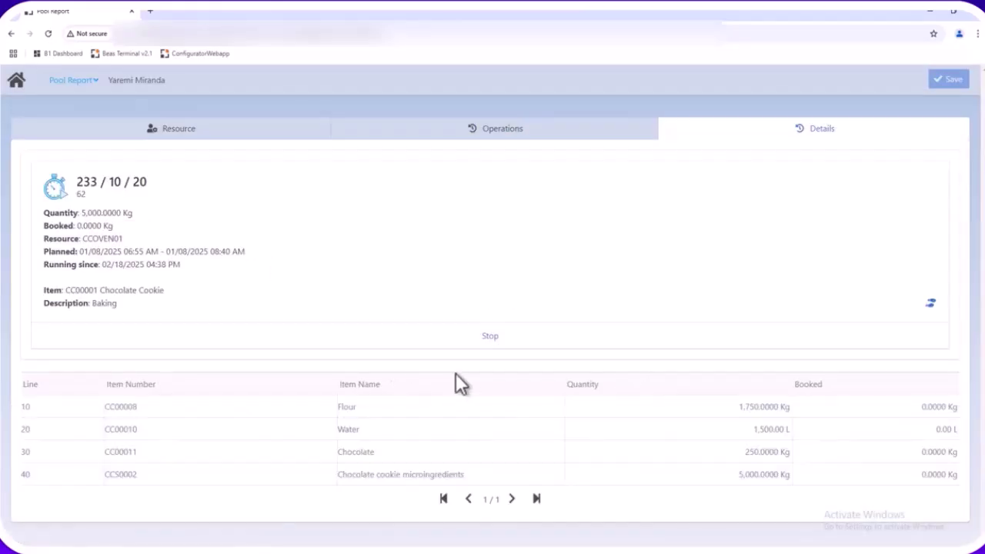
pyautogui.click(488, 336)
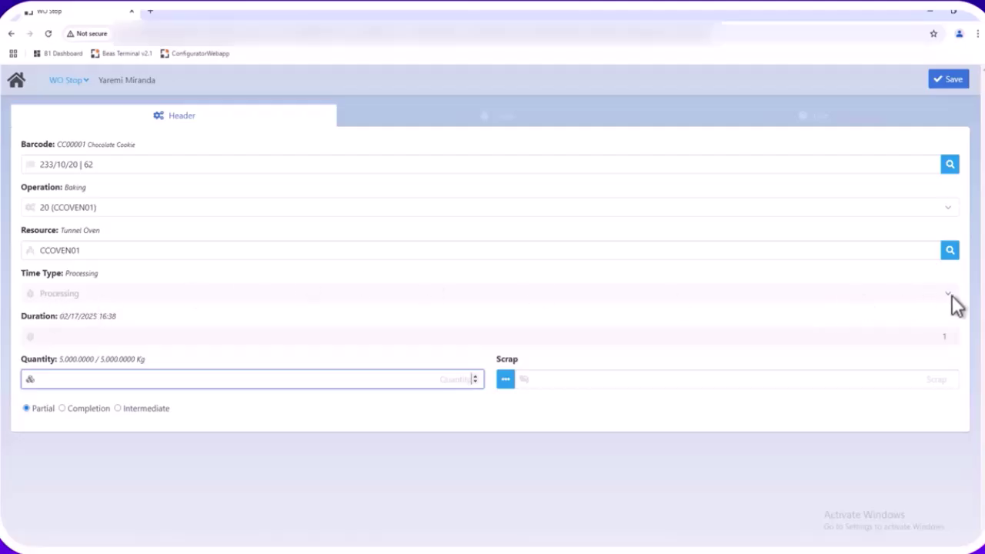
# Save a completion time receipt for the baking with quantity 5000 kg
pyautogui.write('5000')
pyautogui.press('Tab')
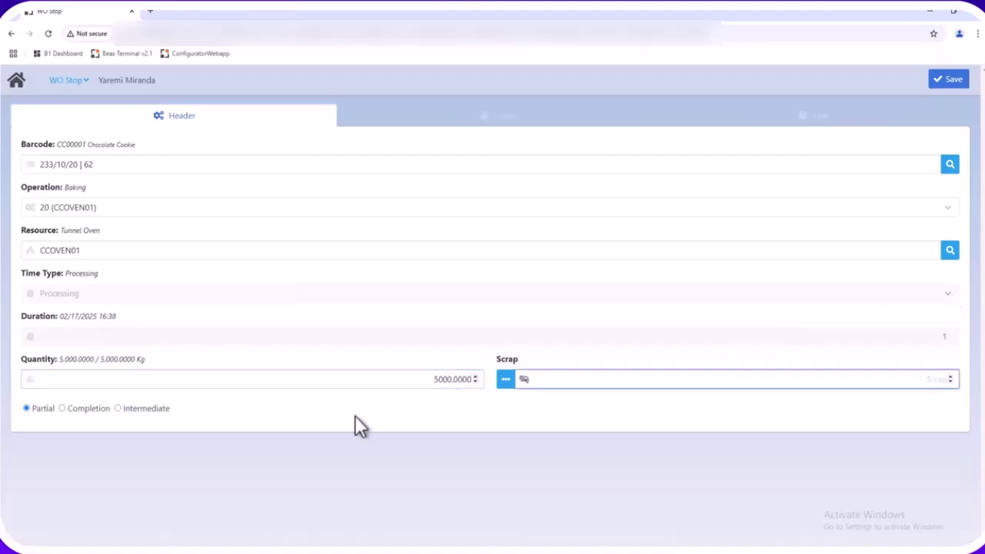
pyautogui.click(71, 410)
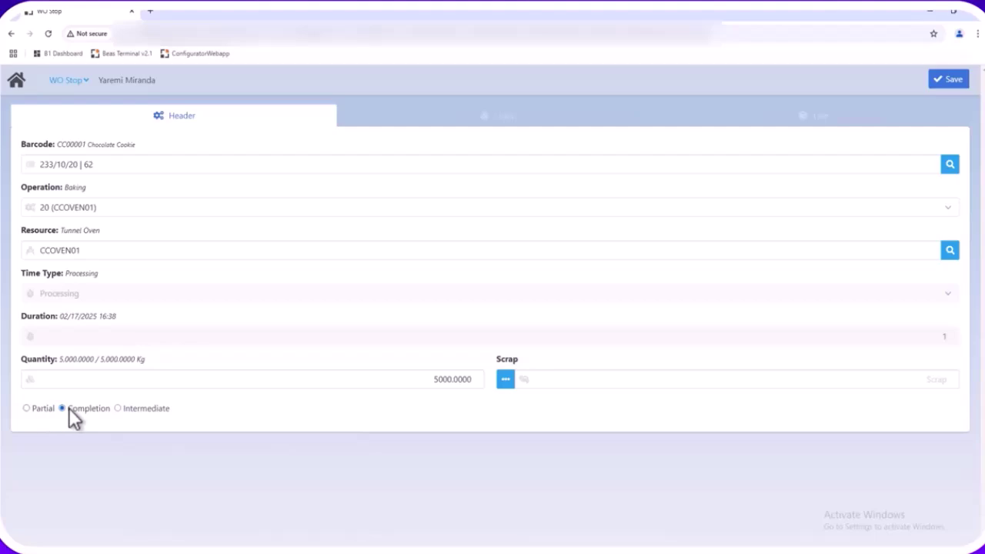
pyautogui.click(944, 83)
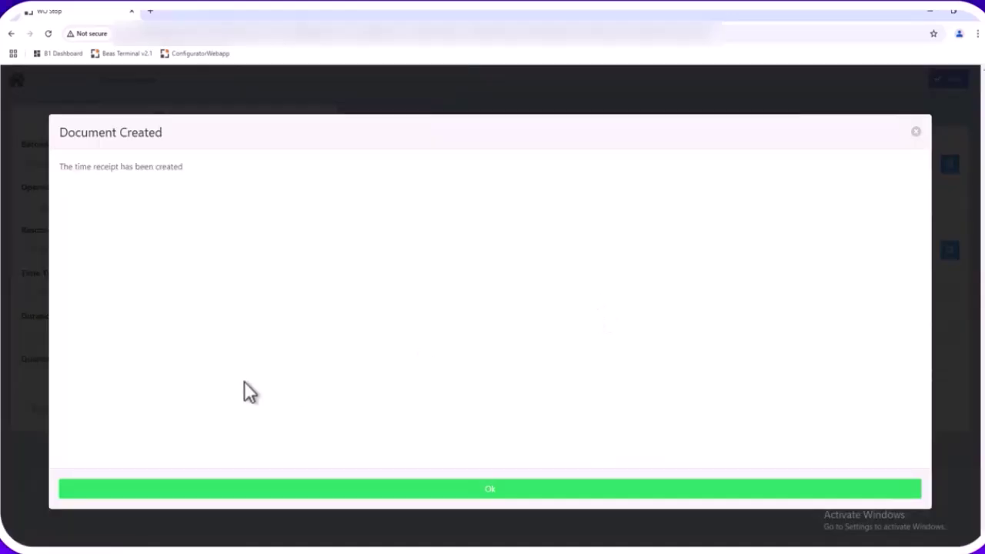
pyautogui.click(335, 488)
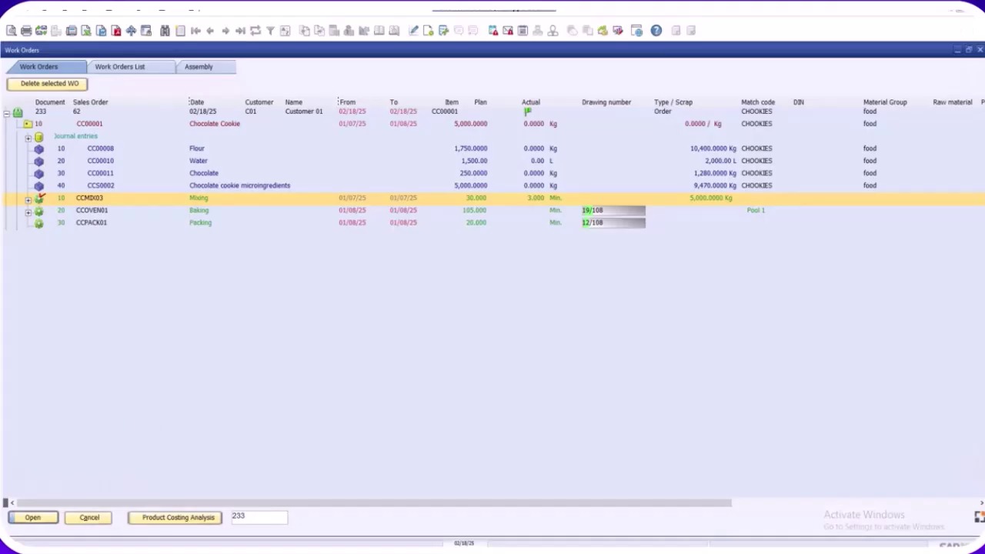
# Refresh work order 233 to confirm Baking booked with 1.000 min and 5,000 kg
pyautogui.click(28, 121)
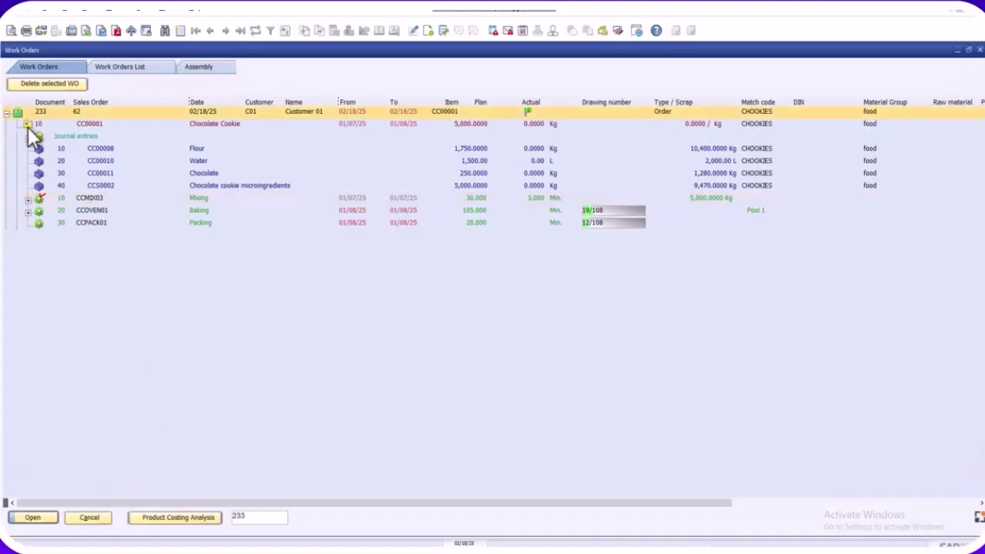
pyautogui.click(28, 124)
pyautogui.click(28, 124)
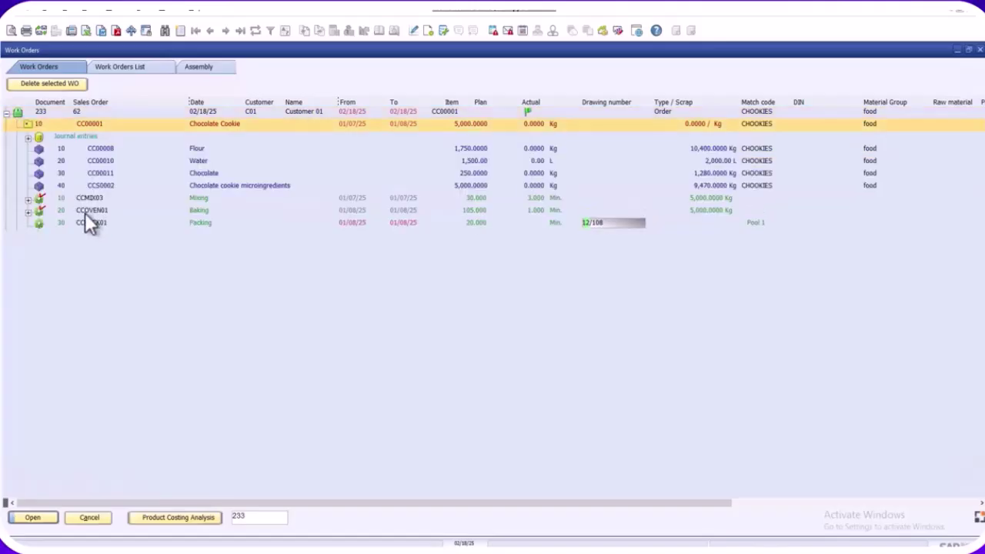
pyautogui.click(85, 226)
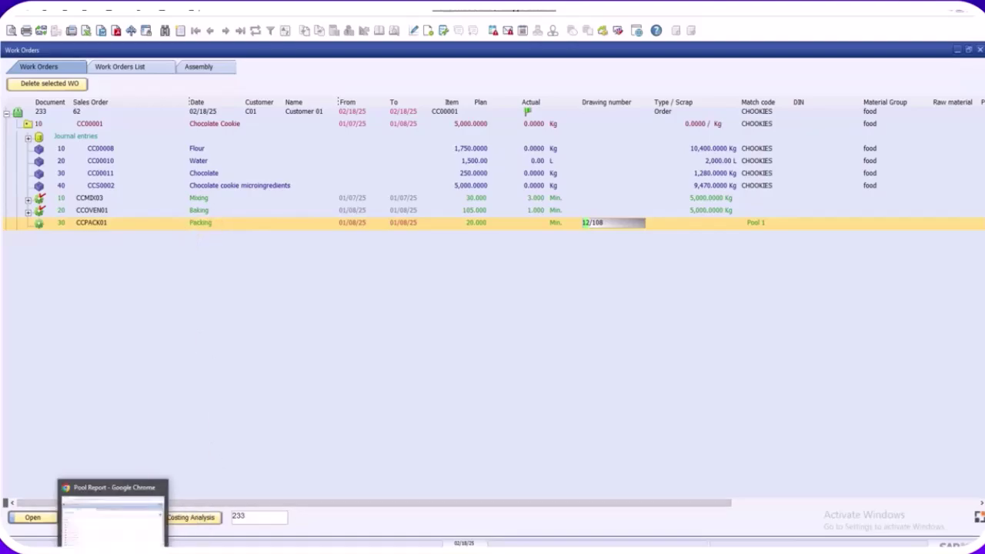
pyautogui.moveTo(214, 551)
pyautogui.click(214, 519)
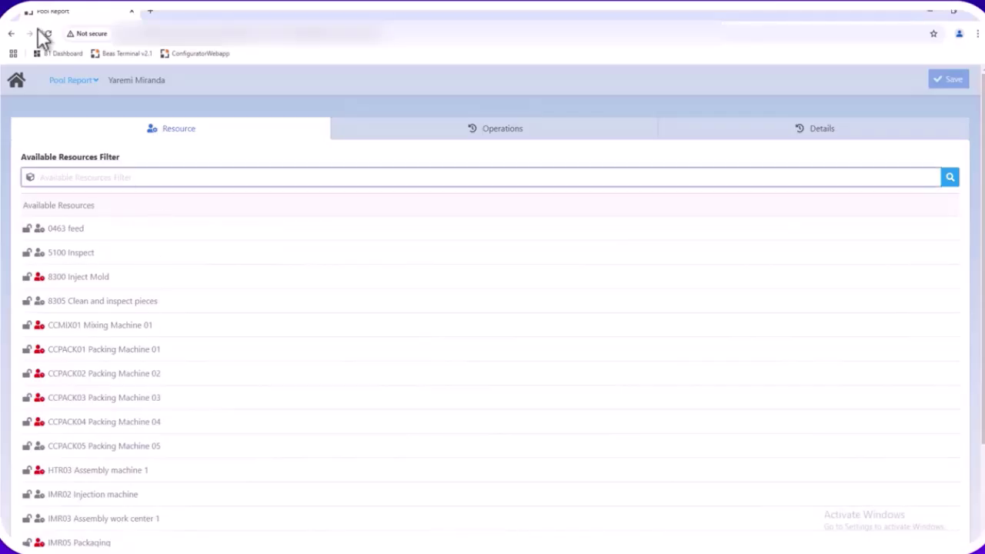
# Start a WO time receipt for Packing routing 233/10/30
pyautogui.click(17, 78)
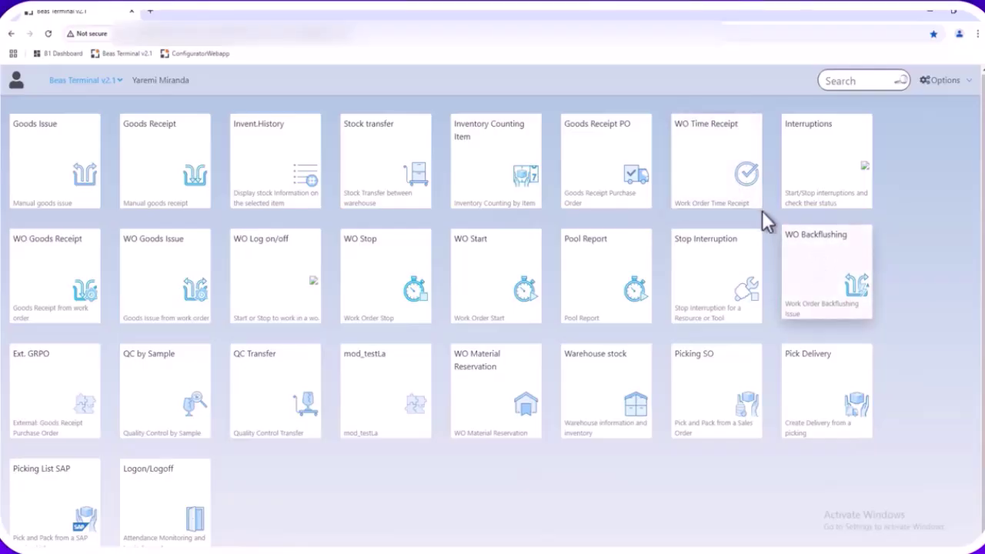
pyautogui.click(705, 169)
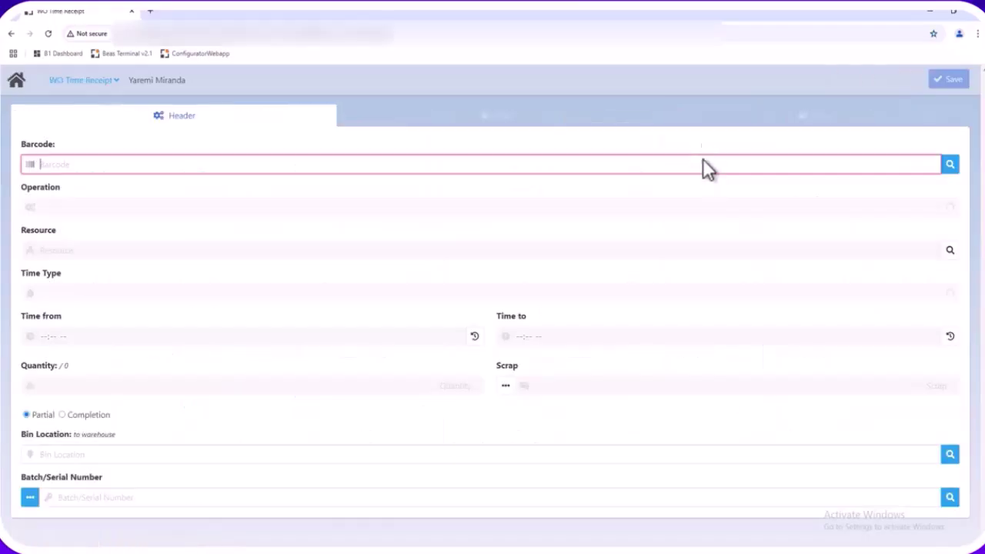
pyautogui.click(950, 165)
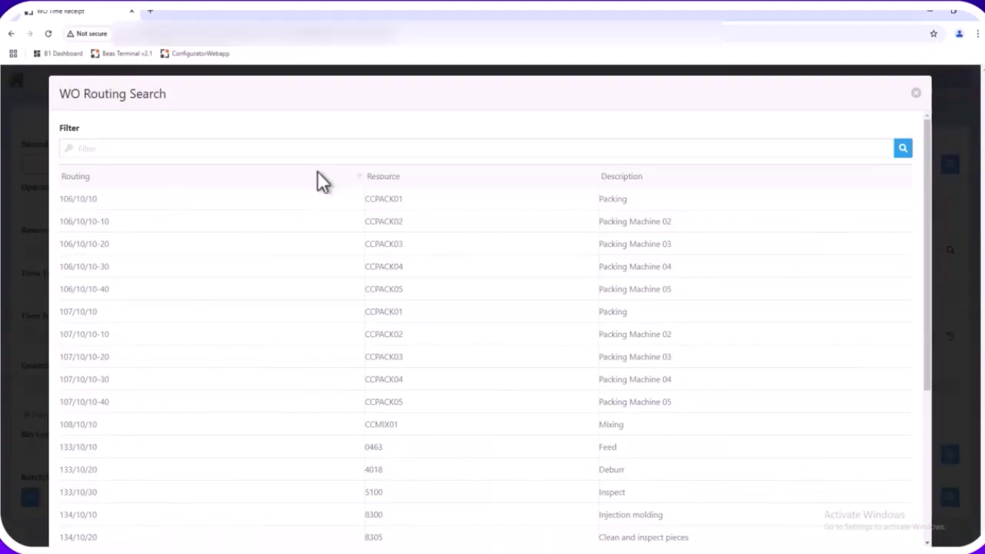
pyautogui.click(316, 172)
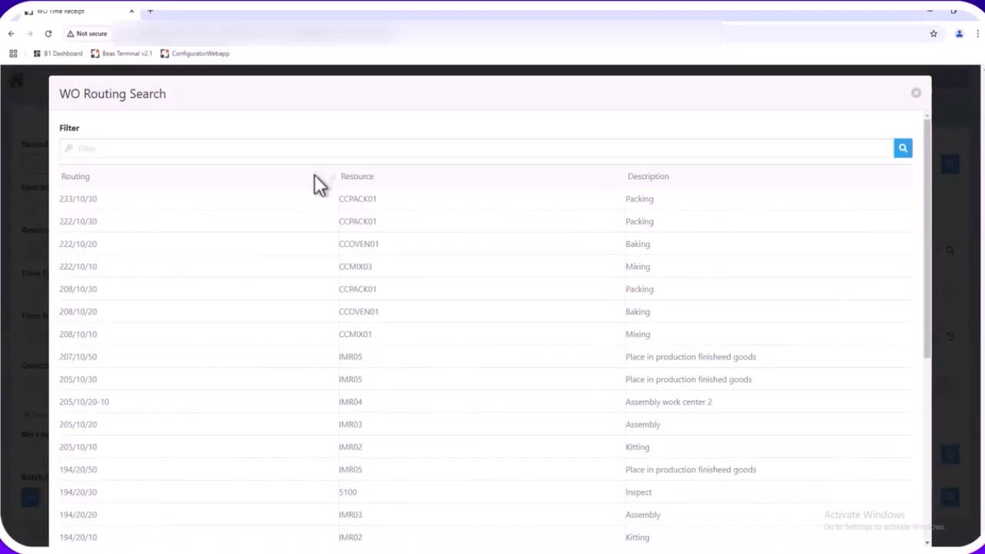
pyautogui.click(117, 198)
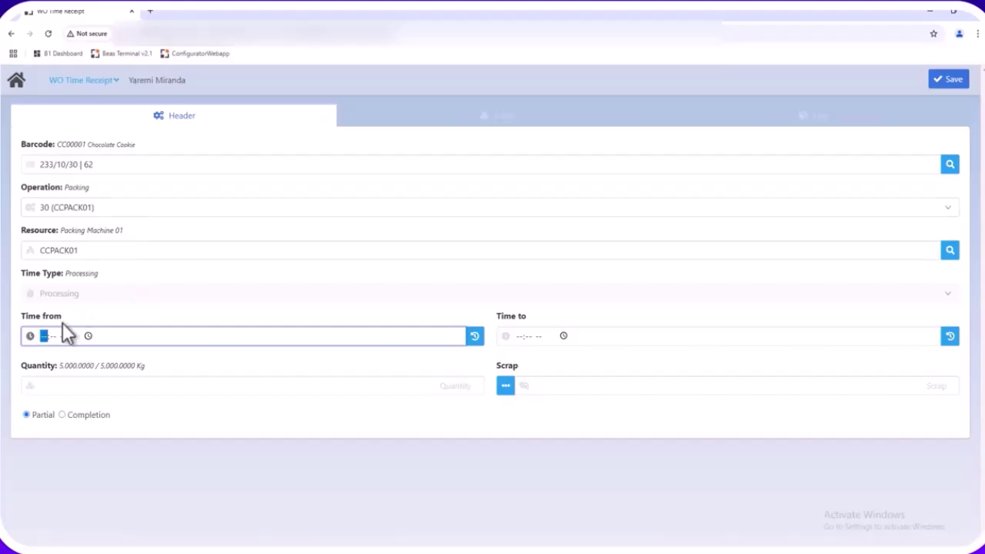
# Set packing time 04:35–04:41 PM with quantity 1000 and save the receipt
pyautogui.click(87, 336)
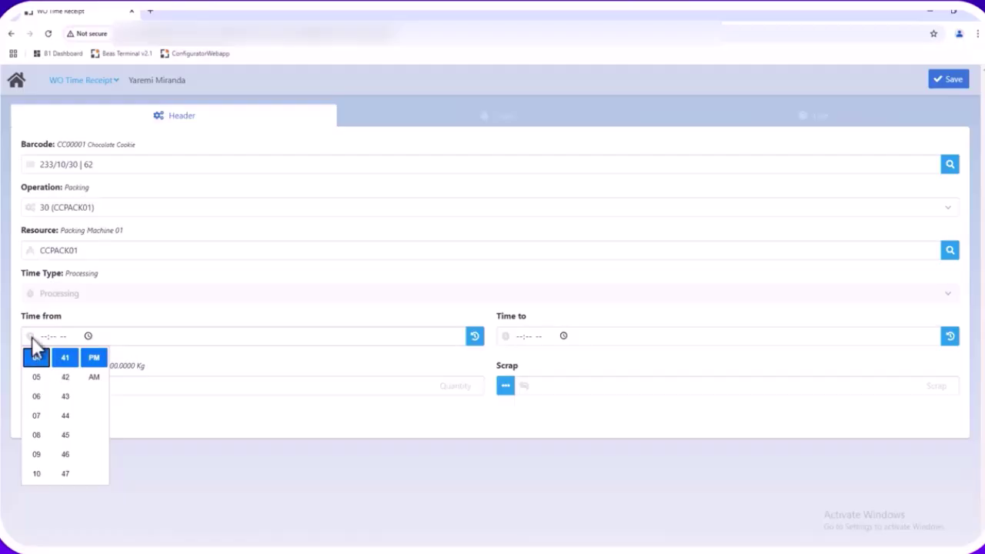
pyautogui.click(31, 336)
pyautogui.click(88, 336)
pyautogui.click(90, 359)
pyautogui.click(56, 339)
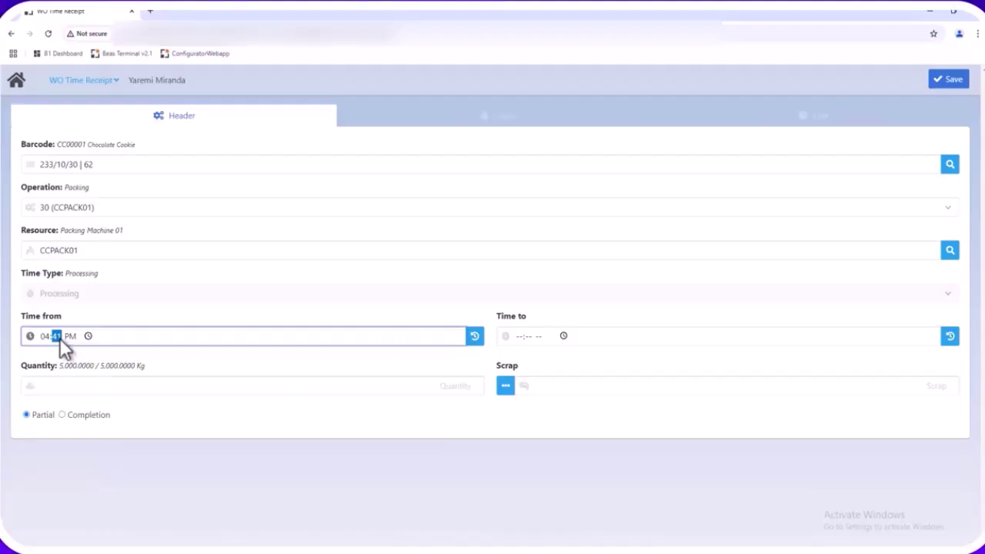
pyautogui.click(562, 338)
pyautogui.click(563, 361)
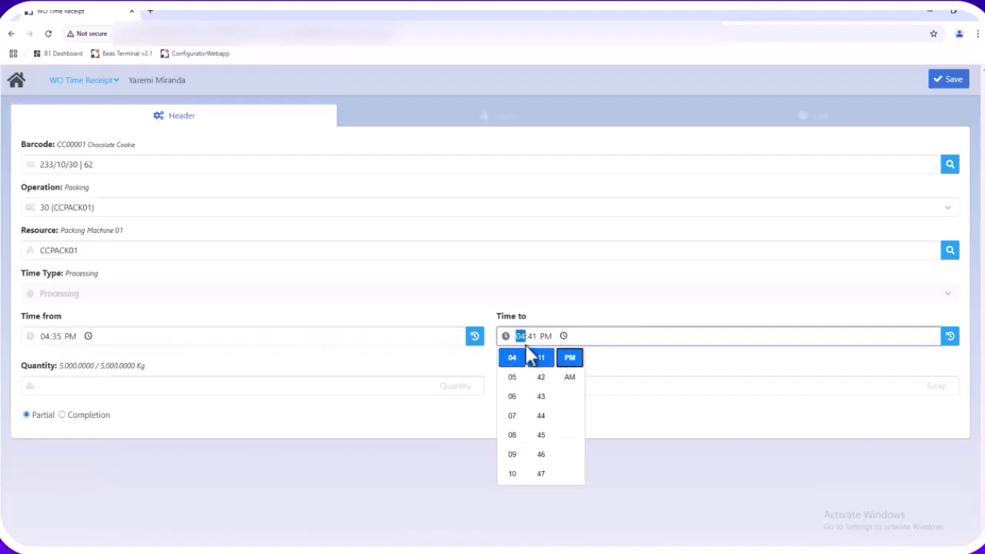
pyautogui.click(615, 295)
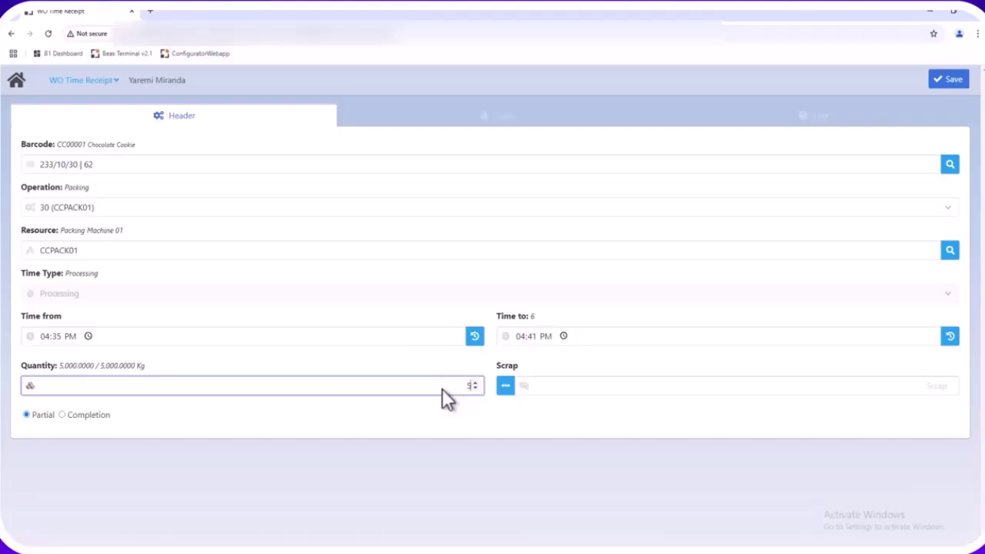
pyautogui.press('Tab')
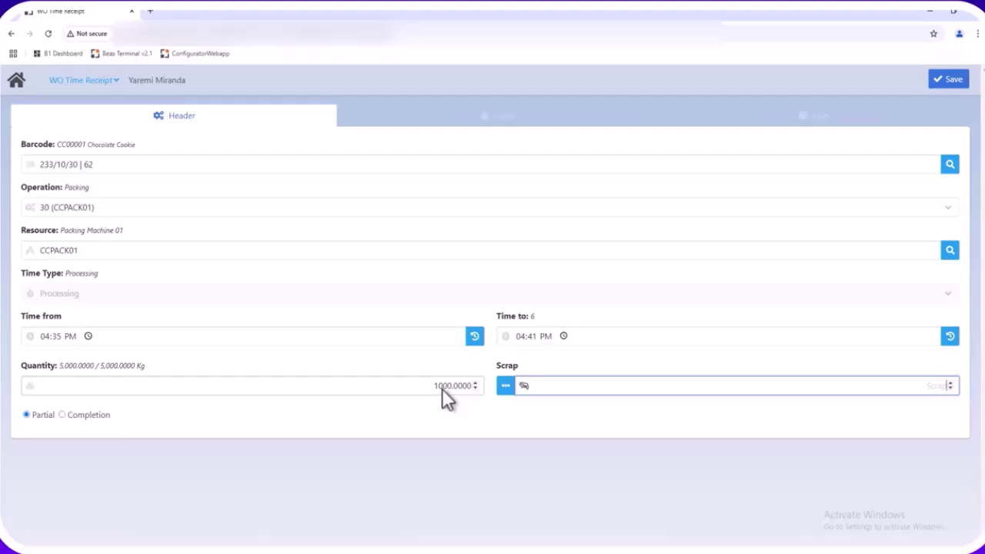
pyautogui.click(949, 83)
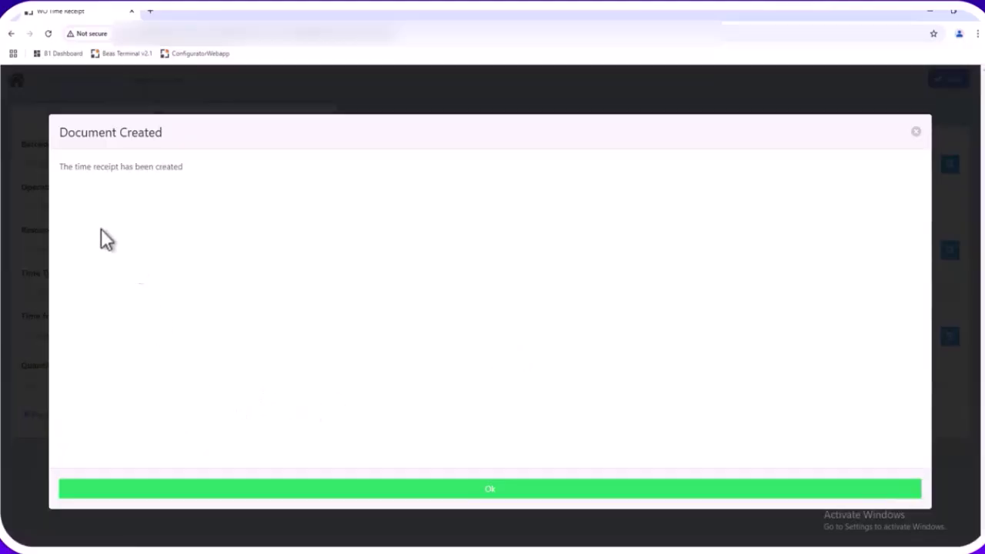
pyautogui.click(416, 490)
pyautogui.click(15, 82)
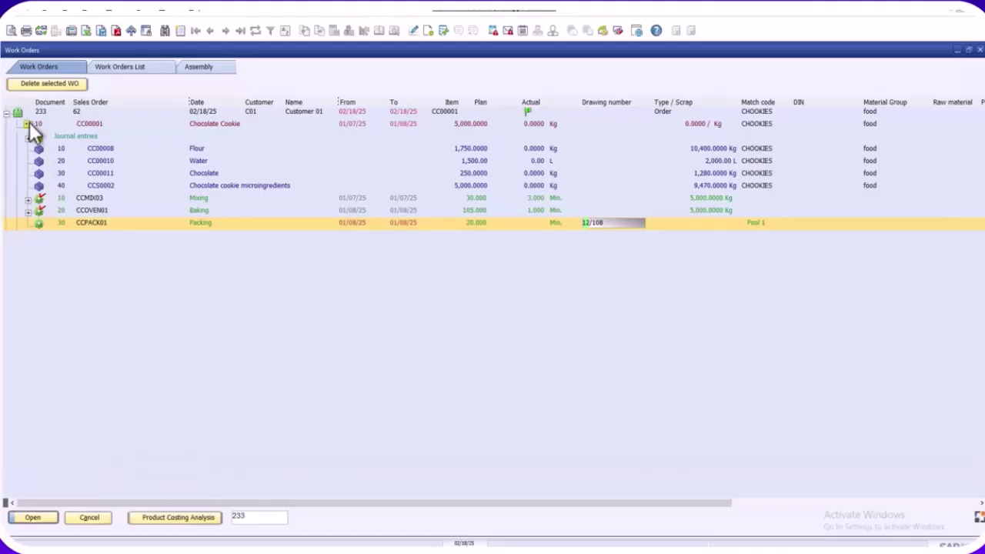
# Refresh work order 233 and check Packing's 6.000 minutes and 1,000 kg booked
pyautogui.click(27, 123)
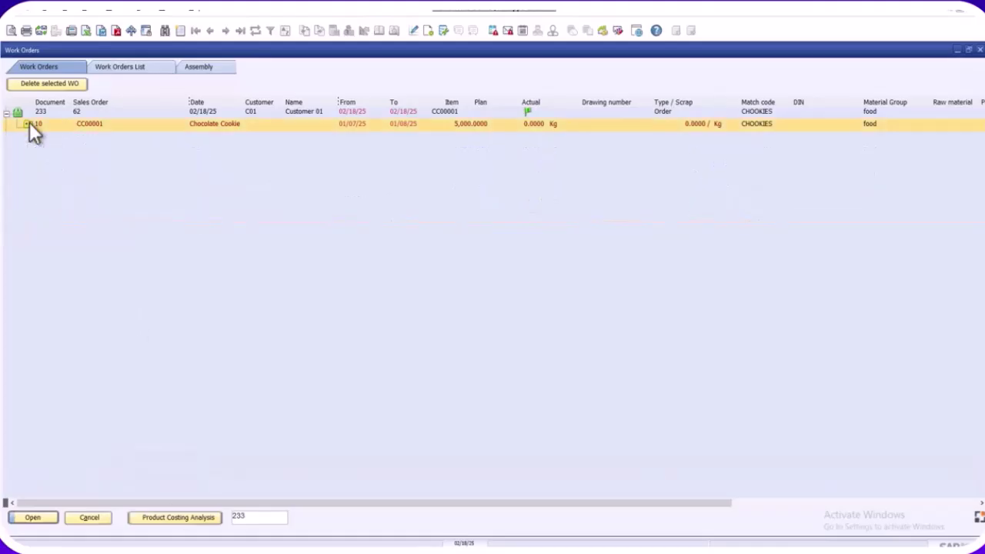
pyautogui.click(28, 123)
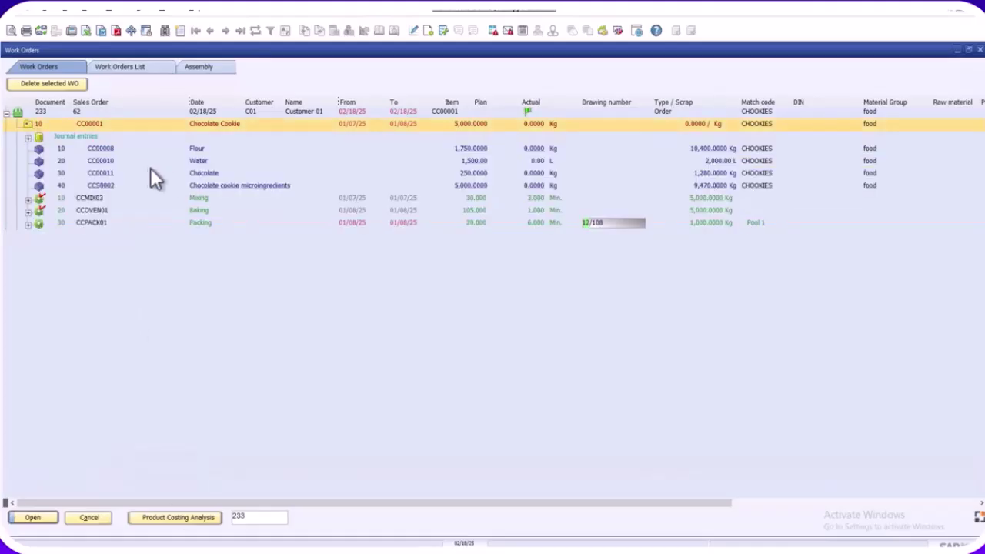
pyautogui.click(28, 225)
pyautogui.click(28, 224)
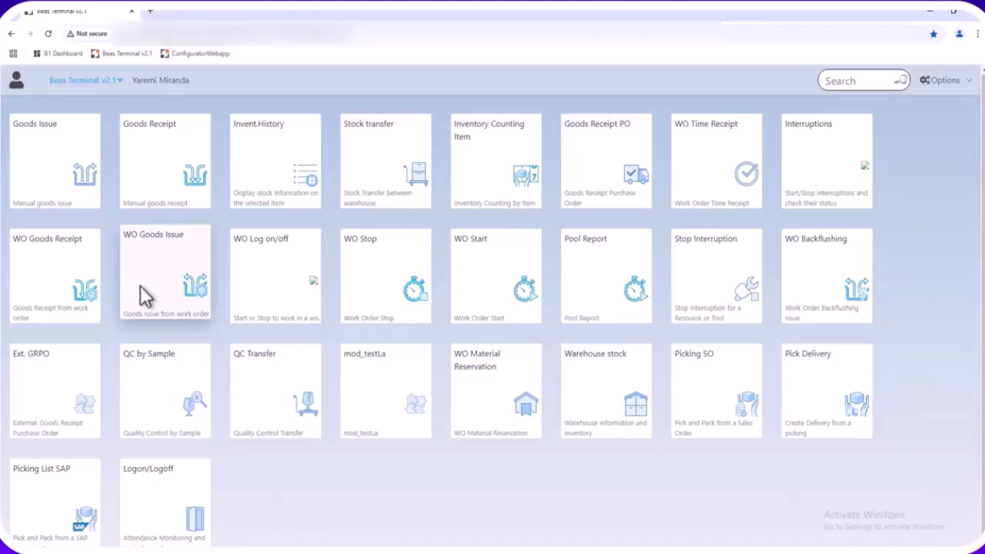
# Start a WO goods issue for the Chocolate Cookie position and select the Flour line
pyautogui.click(142, 282)
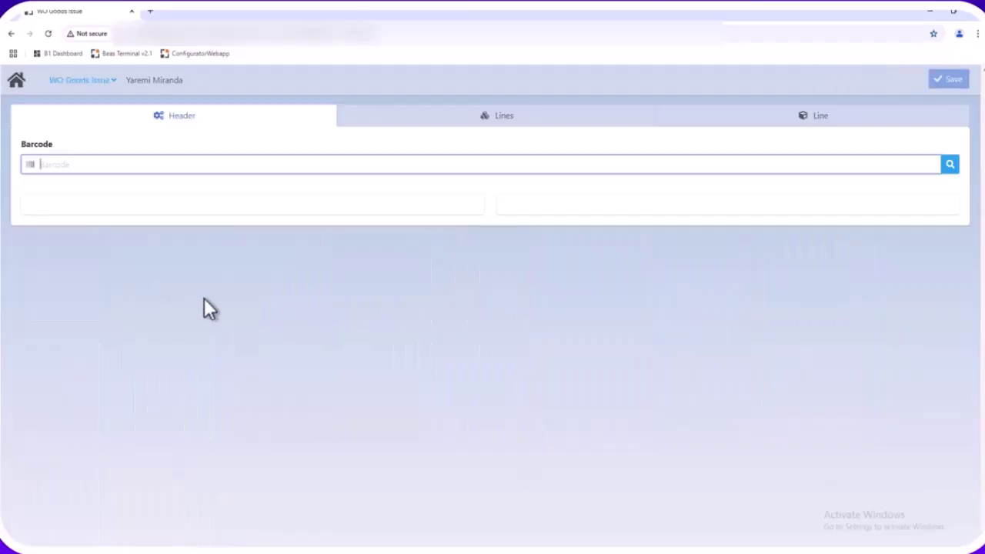
pyautogui.click(951, 165)
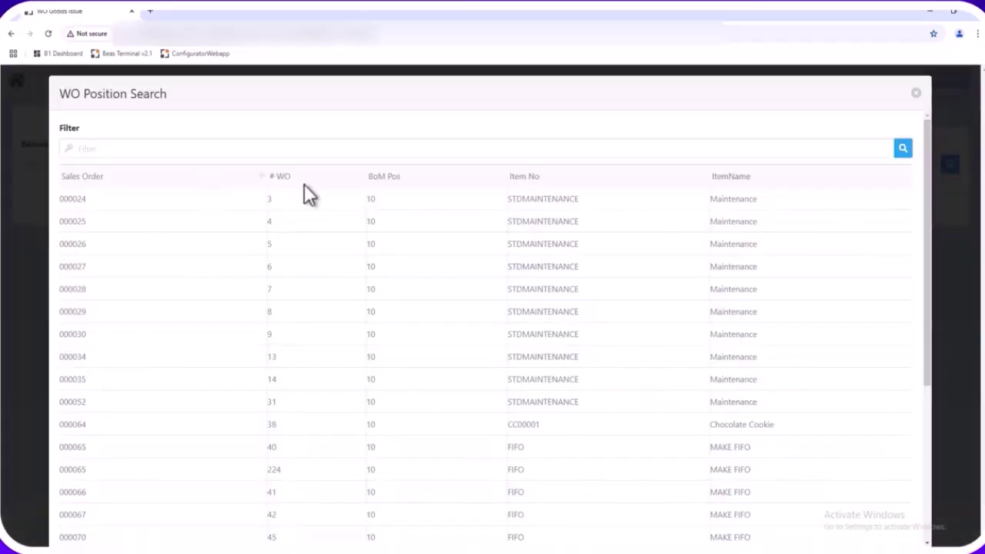
pyautogui.click(330, 179)
pyautogui.click(256, 197)
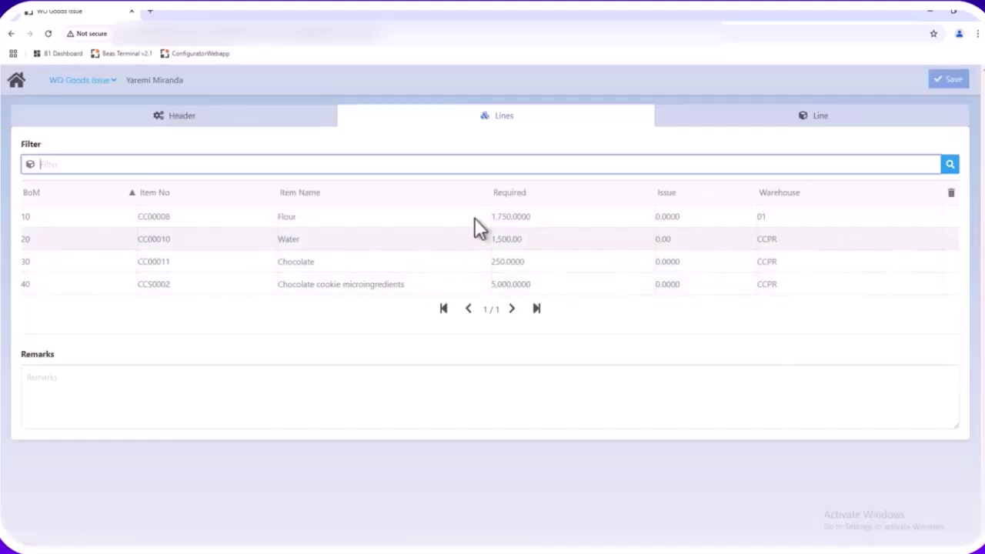
pyautogui.click(357, 217)
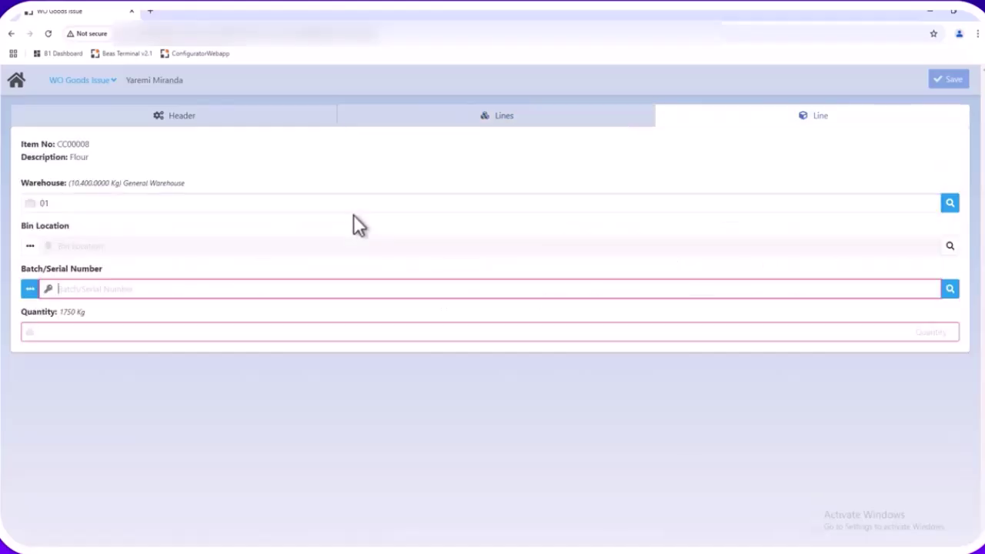
# Issue 100 Kg of Flour from batch LAA0090 and save the goods issue
pyautogui.click(950, 289)
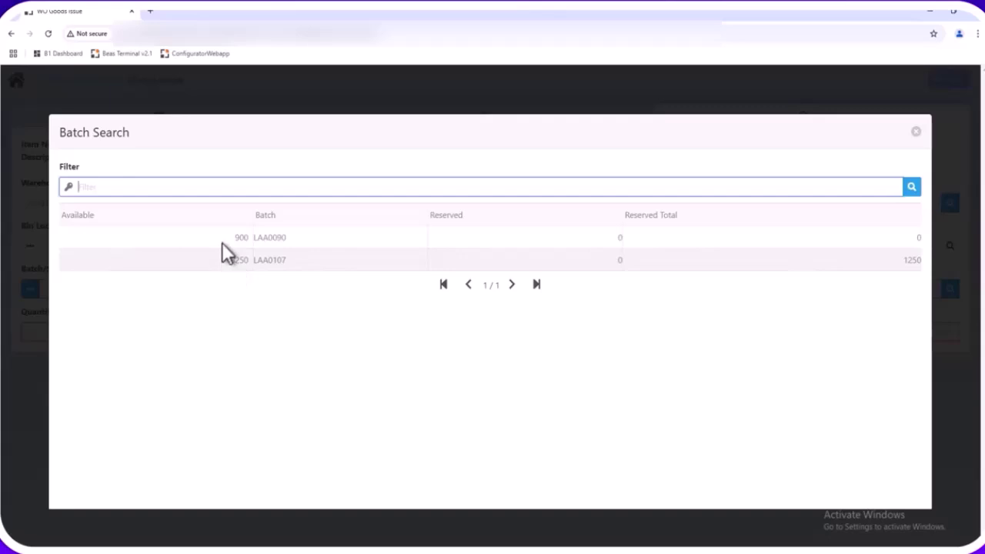
pyautogui.click(218, 235)
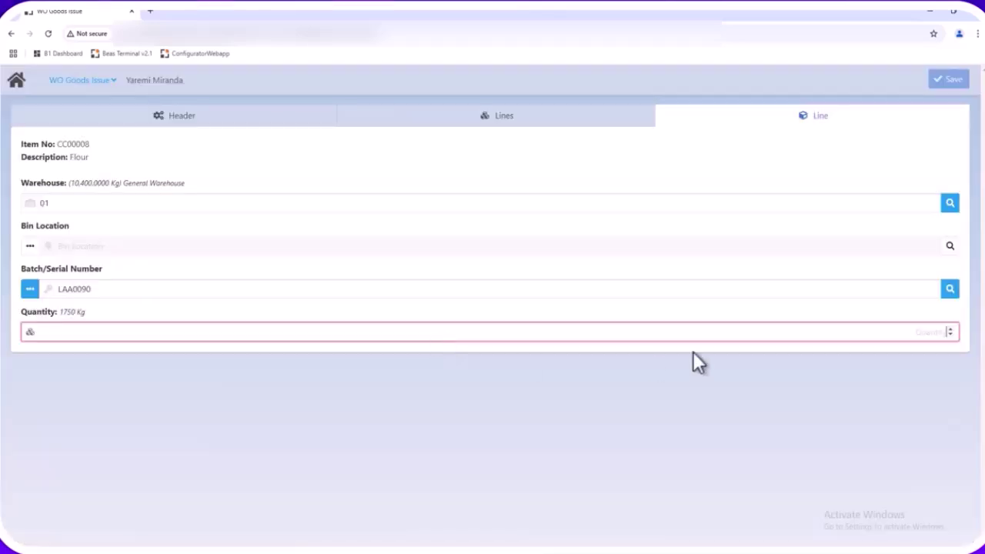
pyautogui.write('100')
pyautogui.press('Tab')
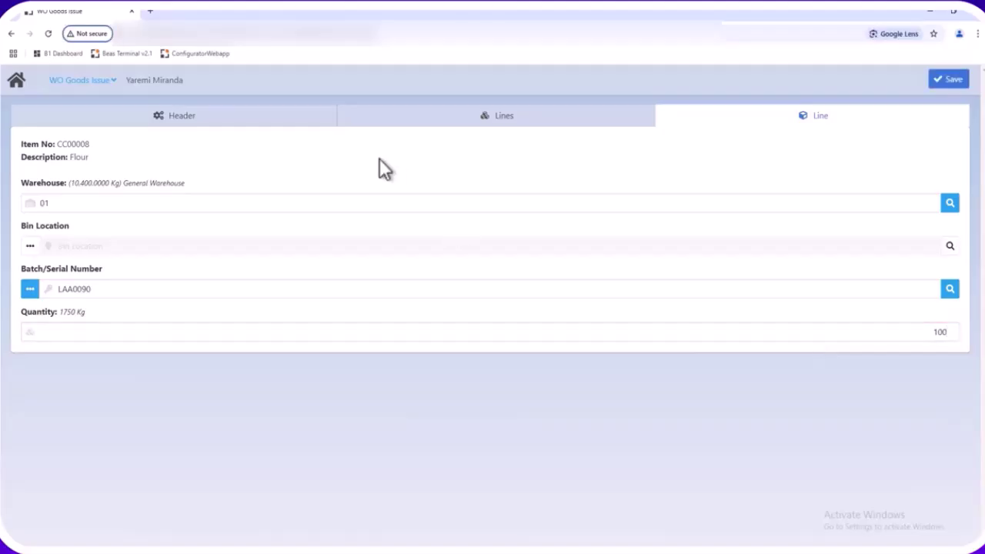
pyautogui.click(953, 80)
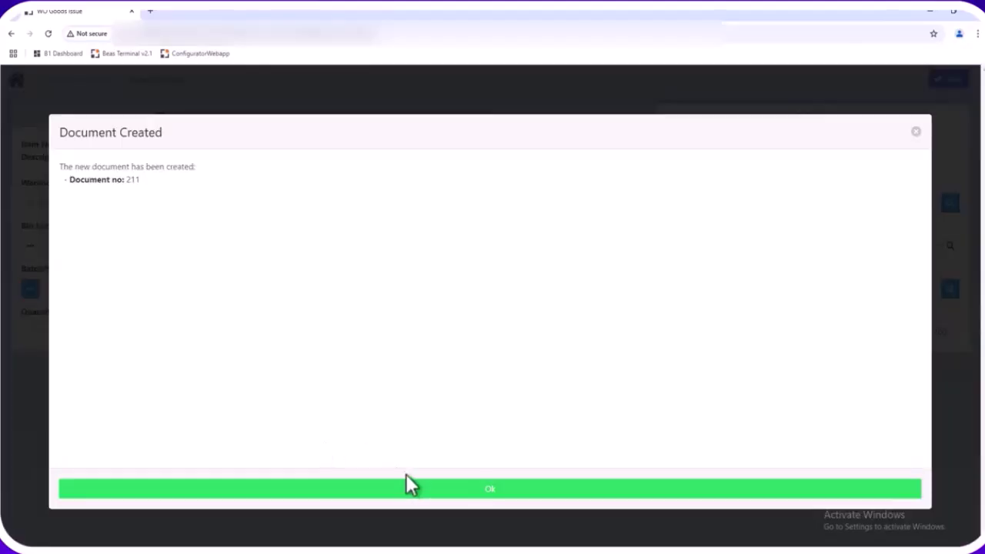
pyautogui.click(409, 486)
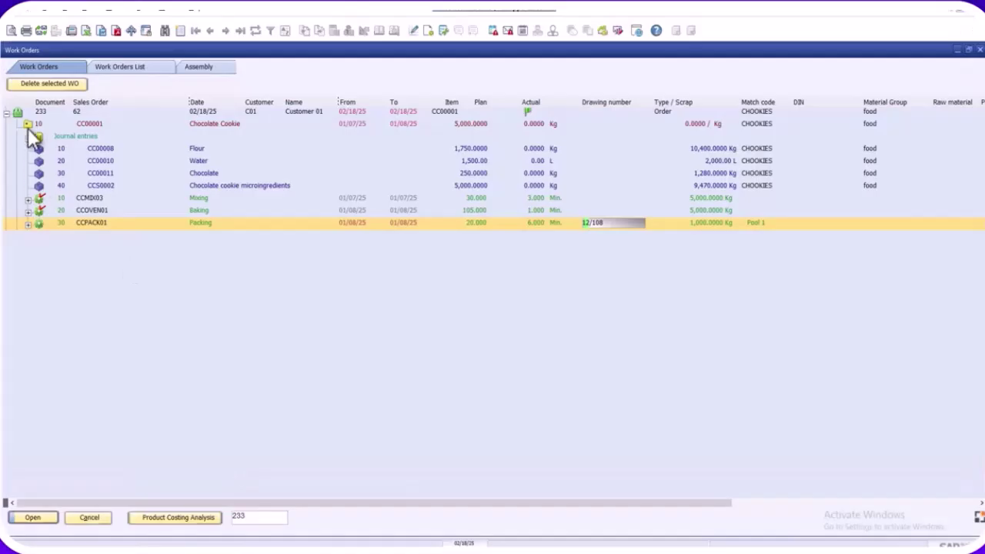
# Check Flour issue 134 on work order 233: document 428, 100 kg, batch LAA0090
pyautogui.click(25, 135)
pyautogui.click(27, 122)
pyautogui.click(27, 122)
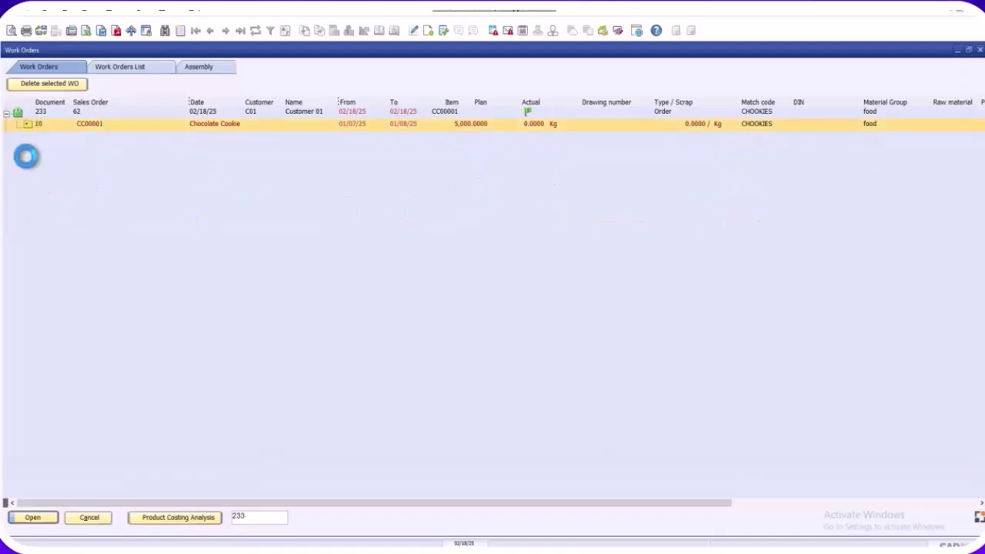
pyautogui.click(27, 150)
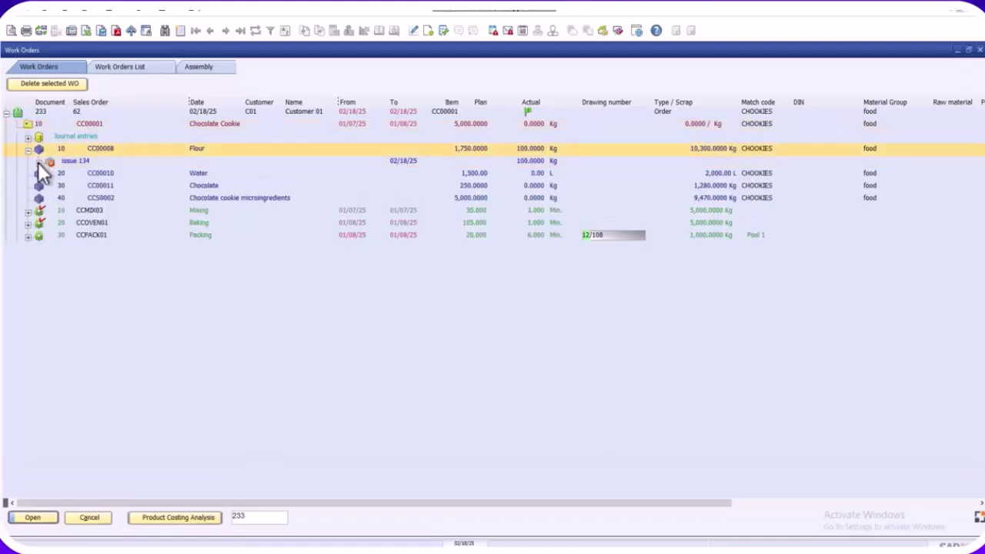
pyautogui.click(38, 162)
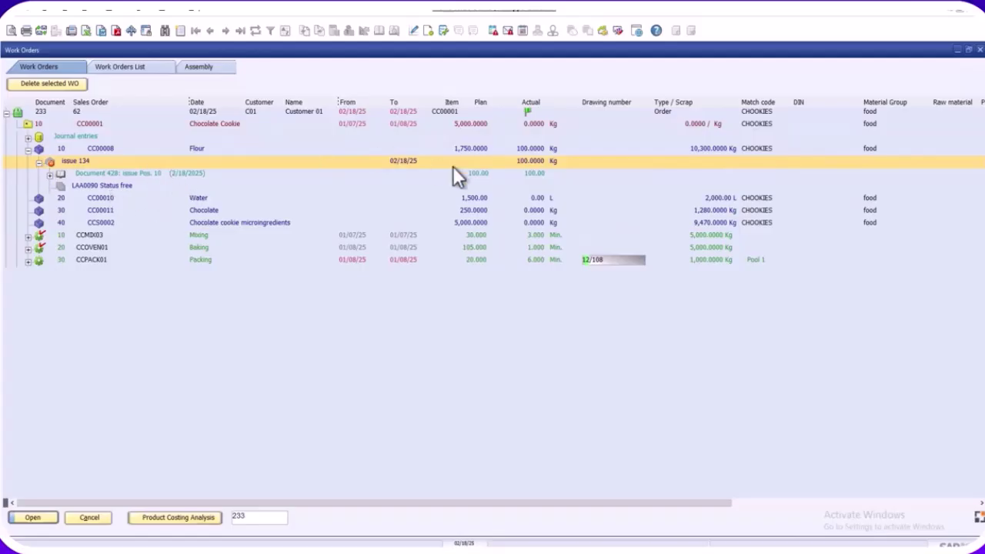
pyautogui.click(27, 123)
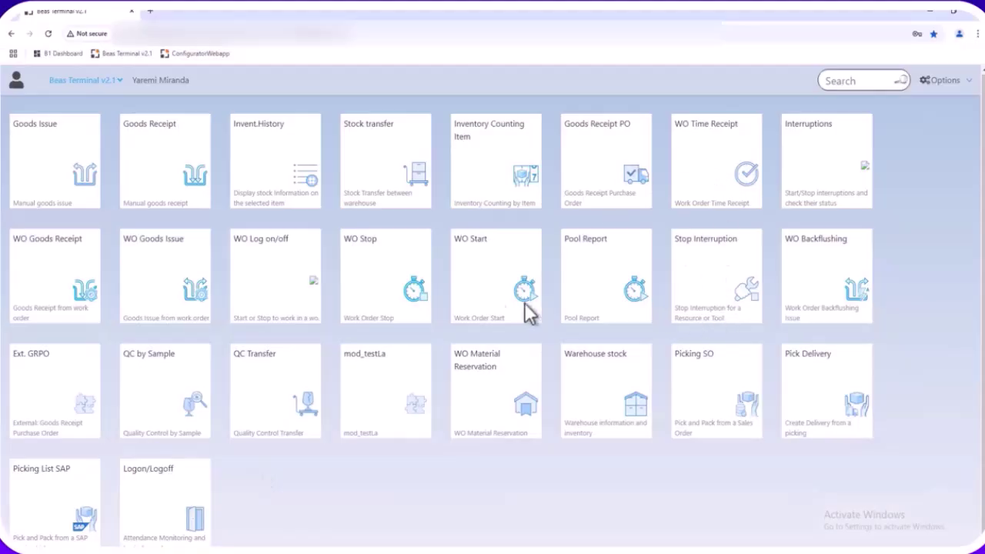
# Start a new WO time receipt for packing routing 233/10/30
pyautogui.click(727, 170)
pyautogui.click(949, 163)
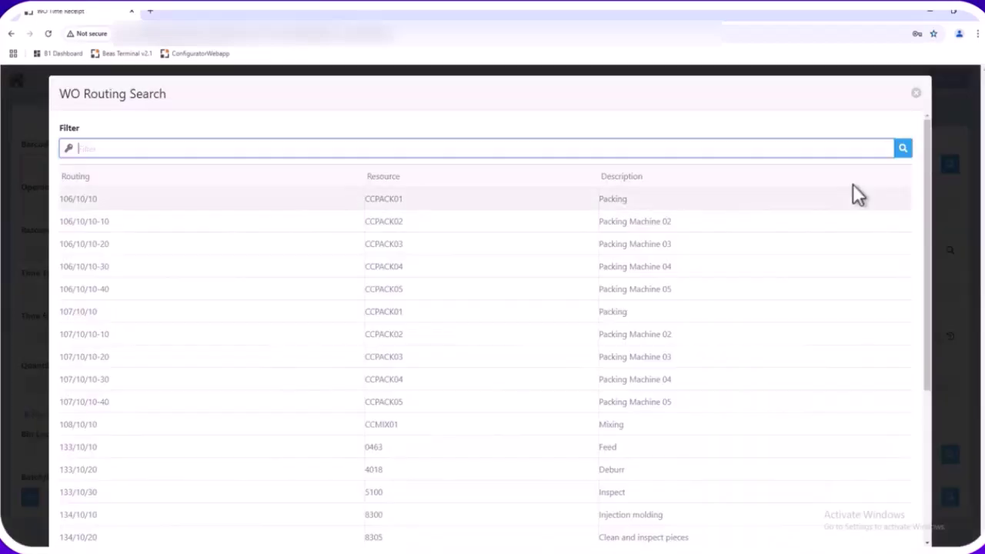
pyautogui.click(323, 176)
pyautogui.click(296, 206)
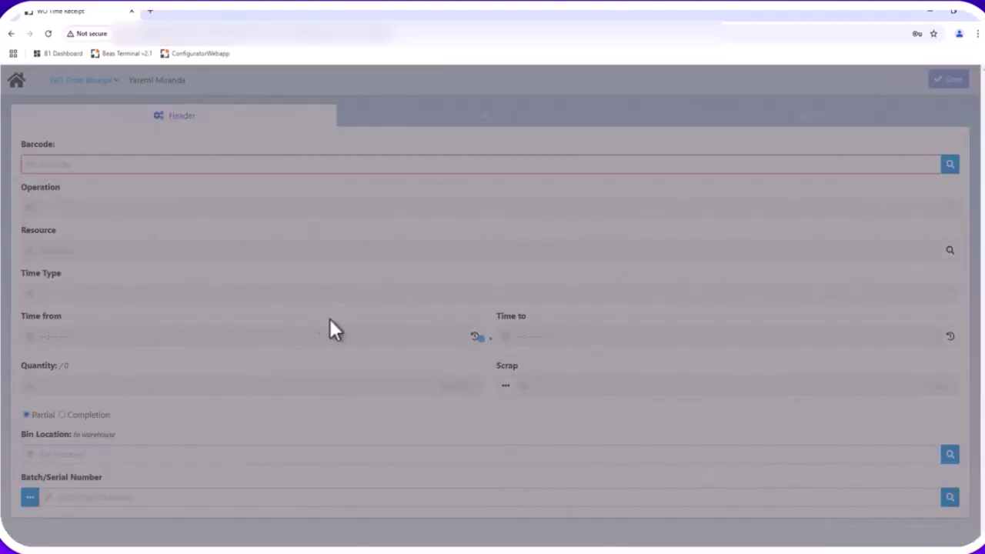
# Set time 04:45–04:52 PM, quantity 1000 Kg and bin CCGE-SYSTEM-BIN-LOCATION
pyautogui.click(474, 337)
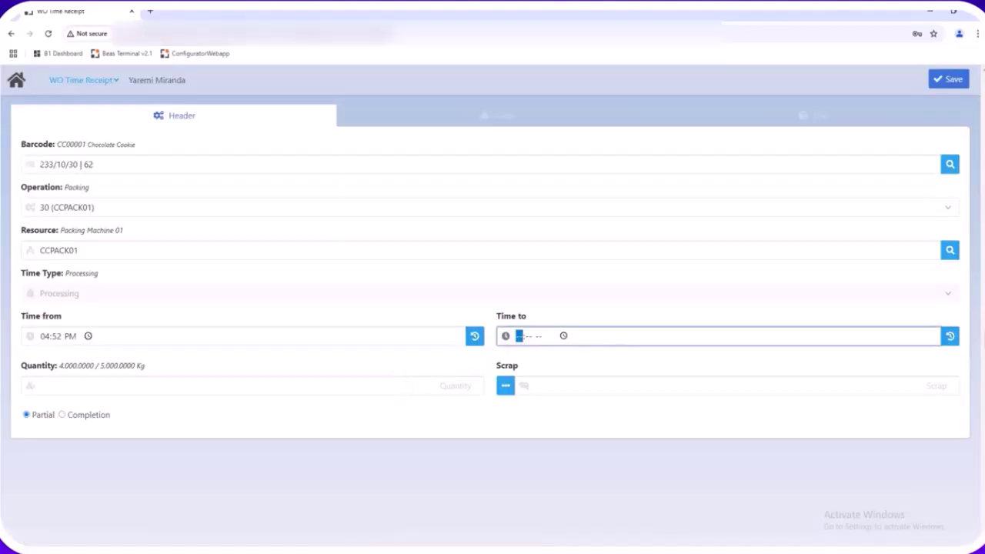
pyautogui.click(950, 337)
pyautogui.write('45')
pyautogui.click(123, 394)
pyautogui.write('1000')
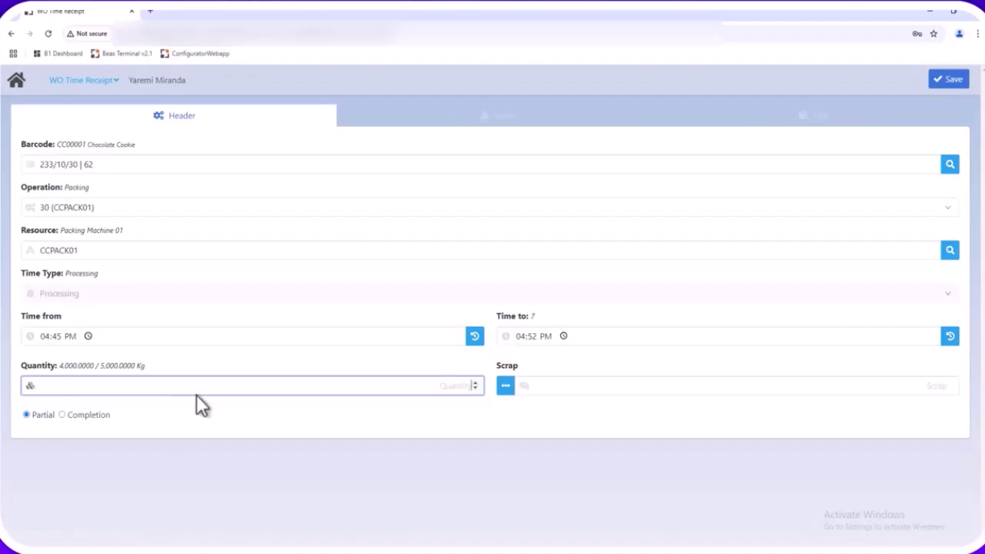
pyautogui.press('Tab')
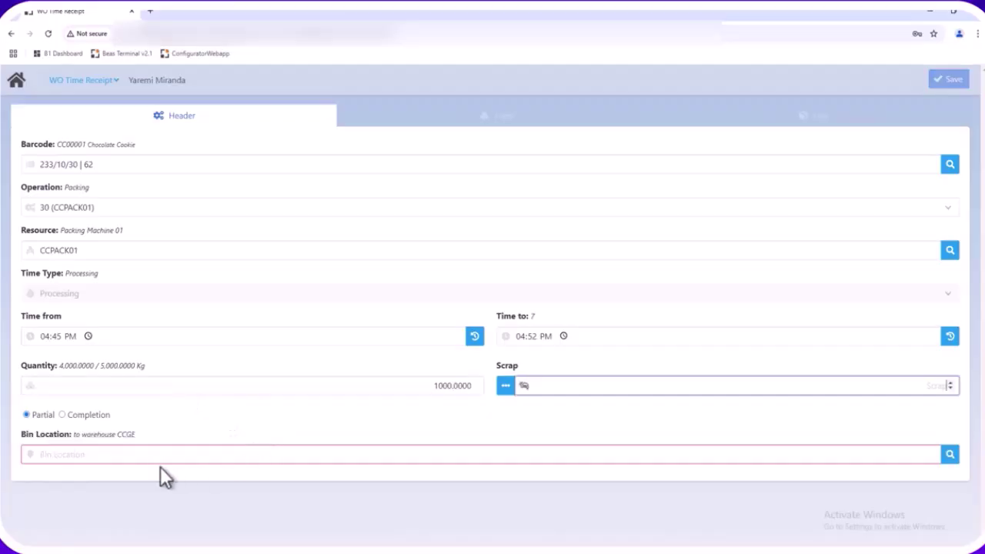
pyautogui.click(950, 457)
pyautogui.click(370, 239)
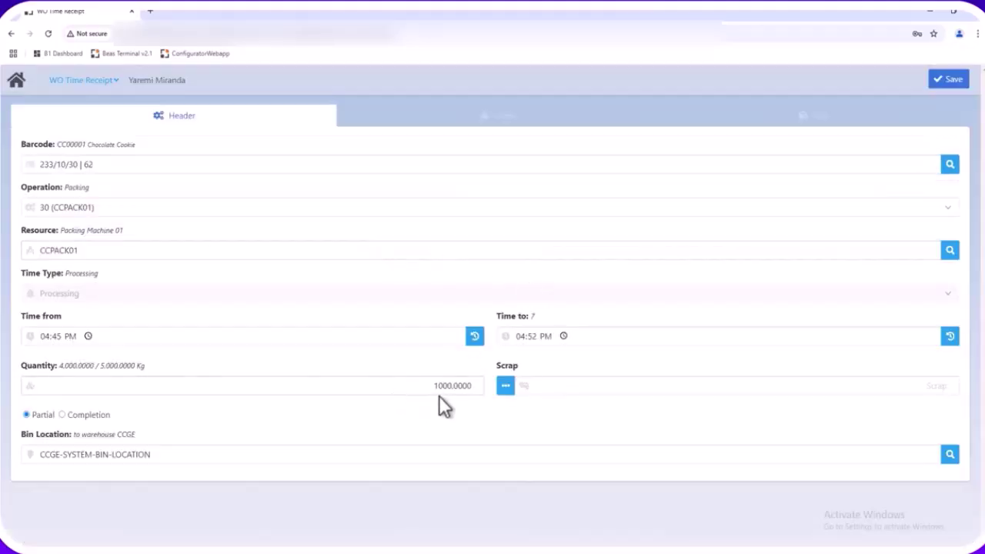
# Save the receipt after reviewing backflushed Flour 350 Kg, Water 300 L, Chocolate 50 Kg, microingredients 1,000 Kg
pyautogui.click(940, 79)
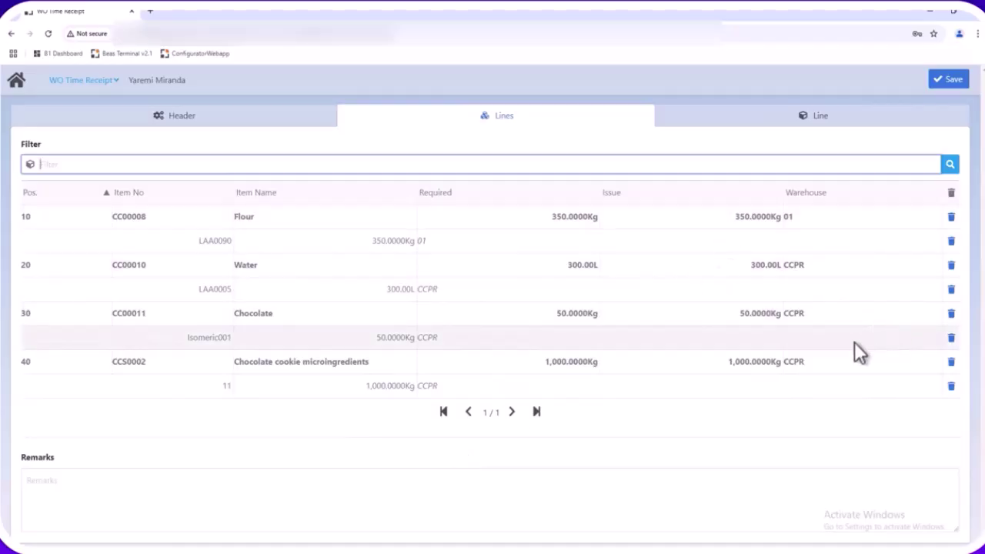
pyautogui.click(229, 238)
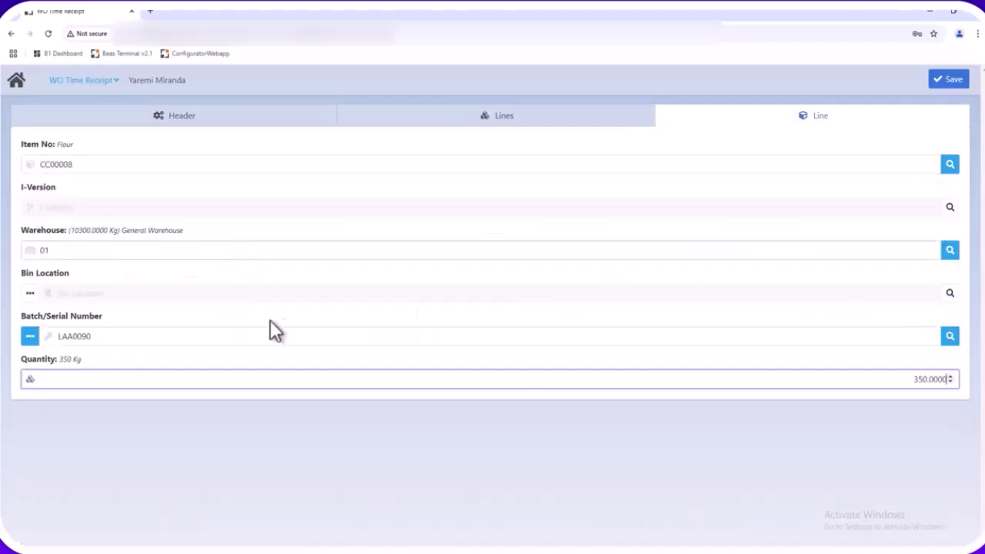
pyautogui.click(443, 121)
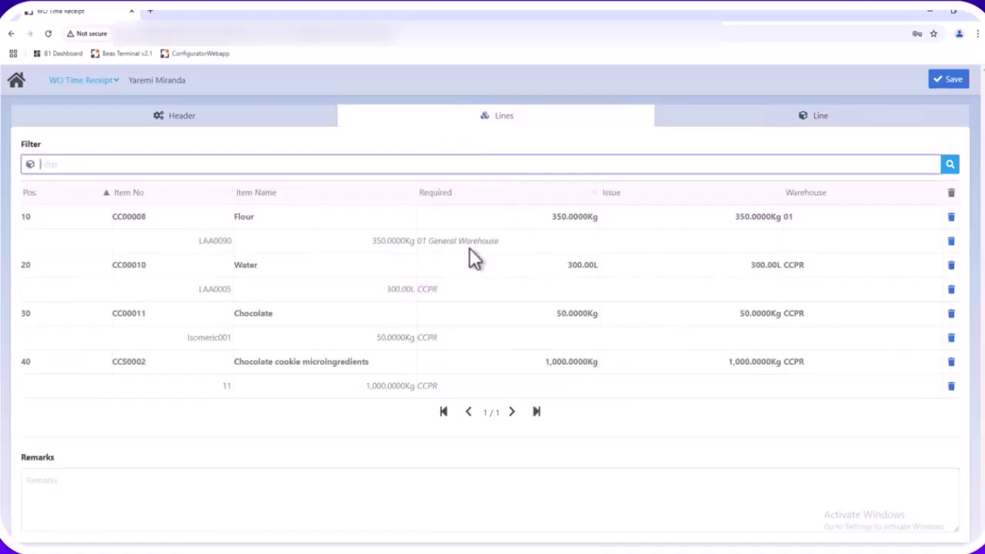
pyautogui.click(944, 80)
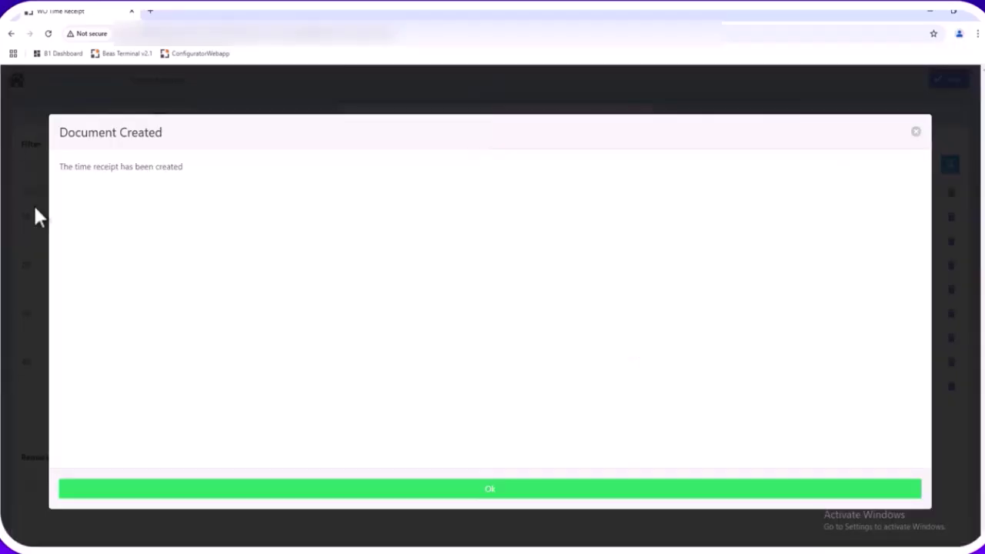
# Refresh work order 233 and check receipt 176, Flour issue 135 and the Water issue
pyautogui.click(35, 208)
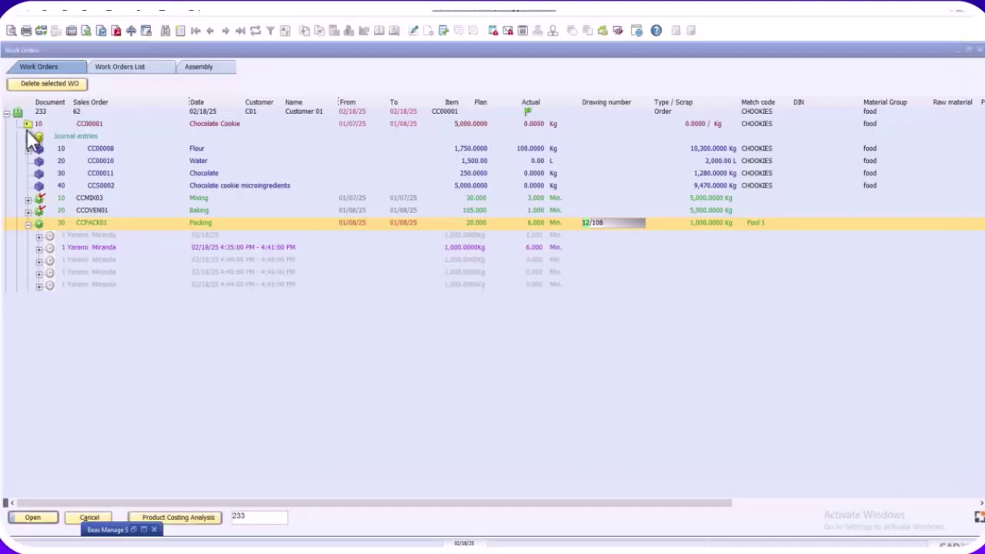
pyautogui.click(28, 124)
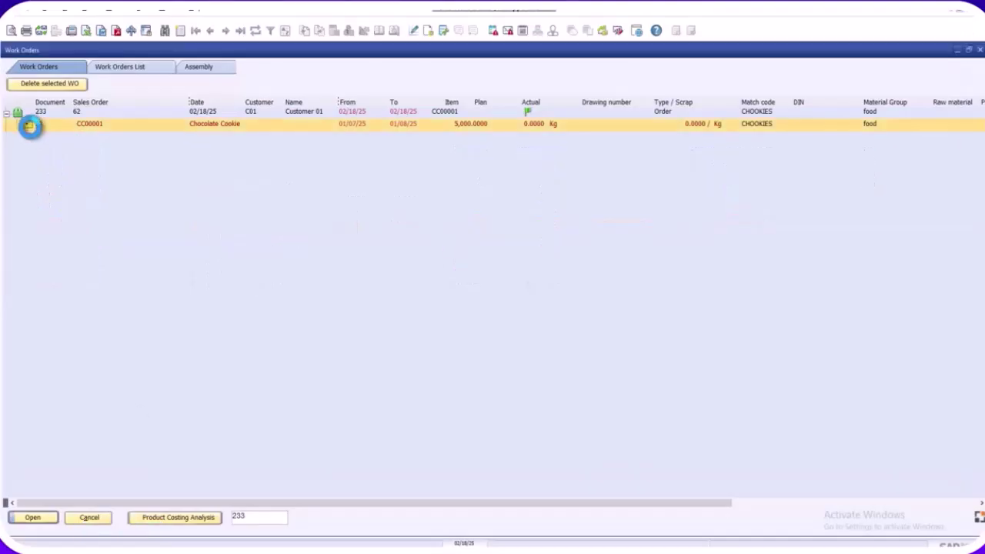
pyautogui.click(28, 125)
pyautogui.click(29, 162)
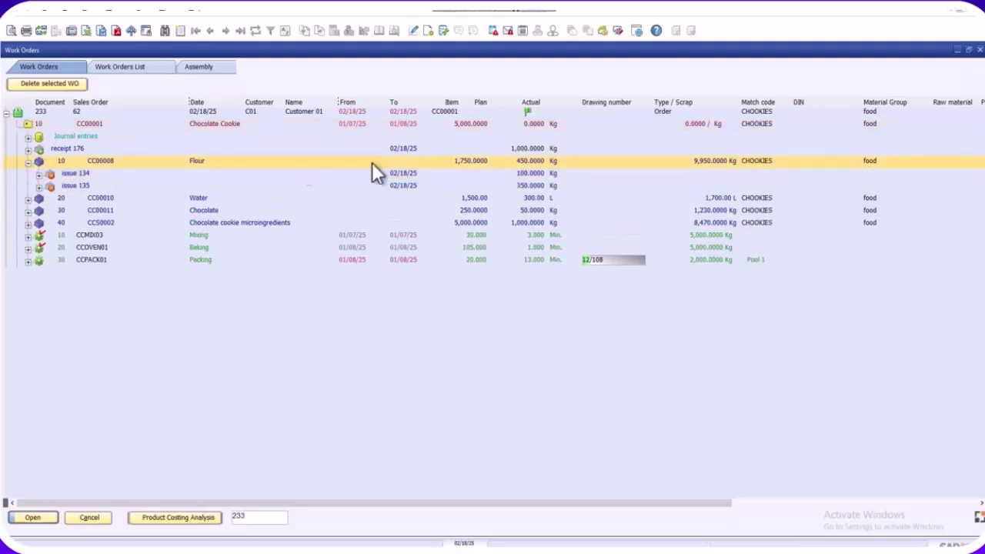
pyautogui.click(519, 190)
pyautogui.click(28, 200)
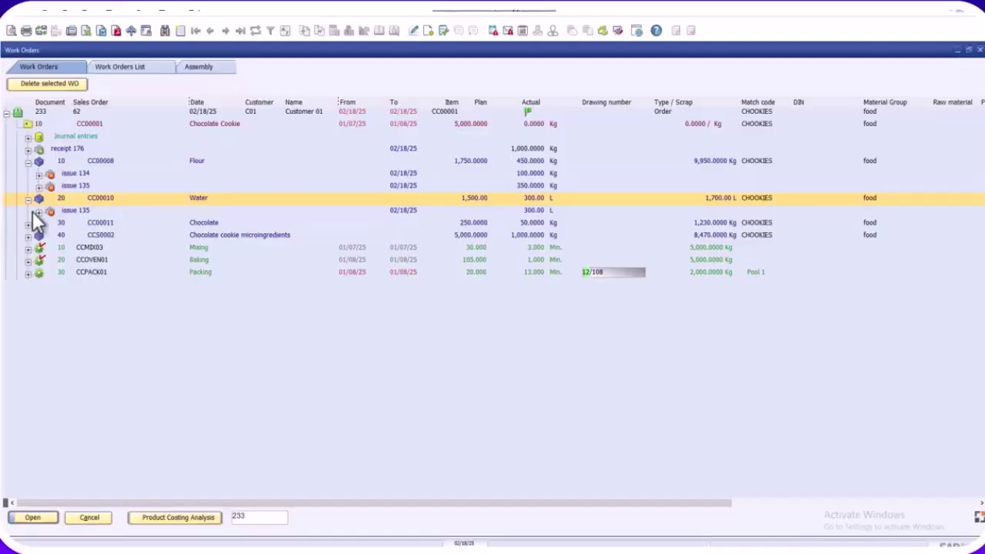